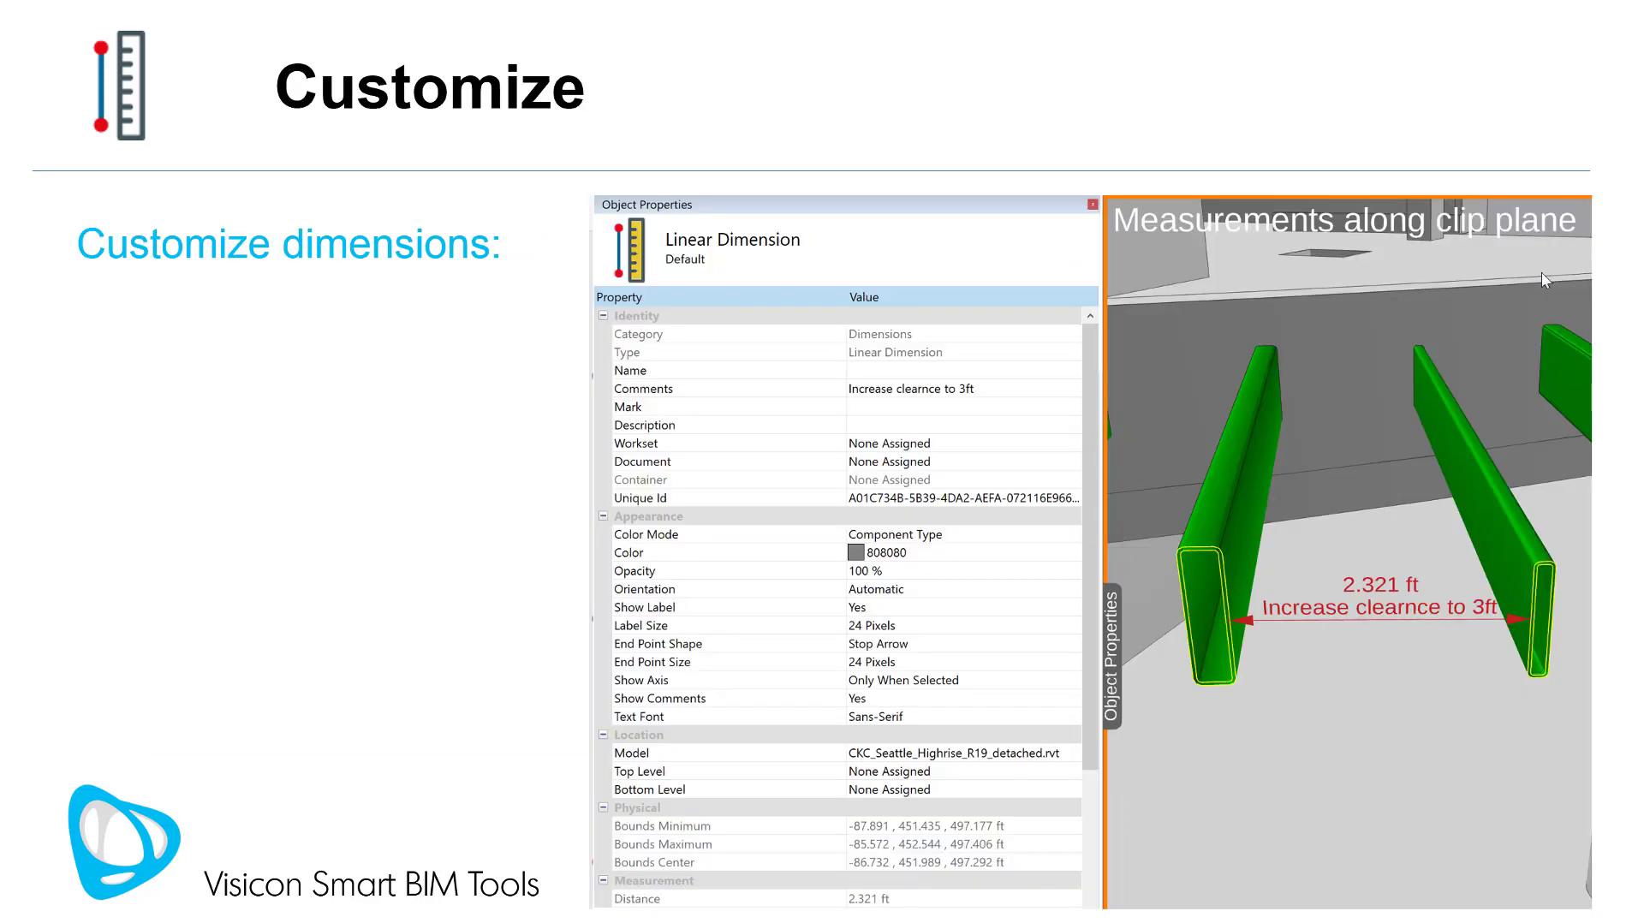
pyautogui.press('Right')
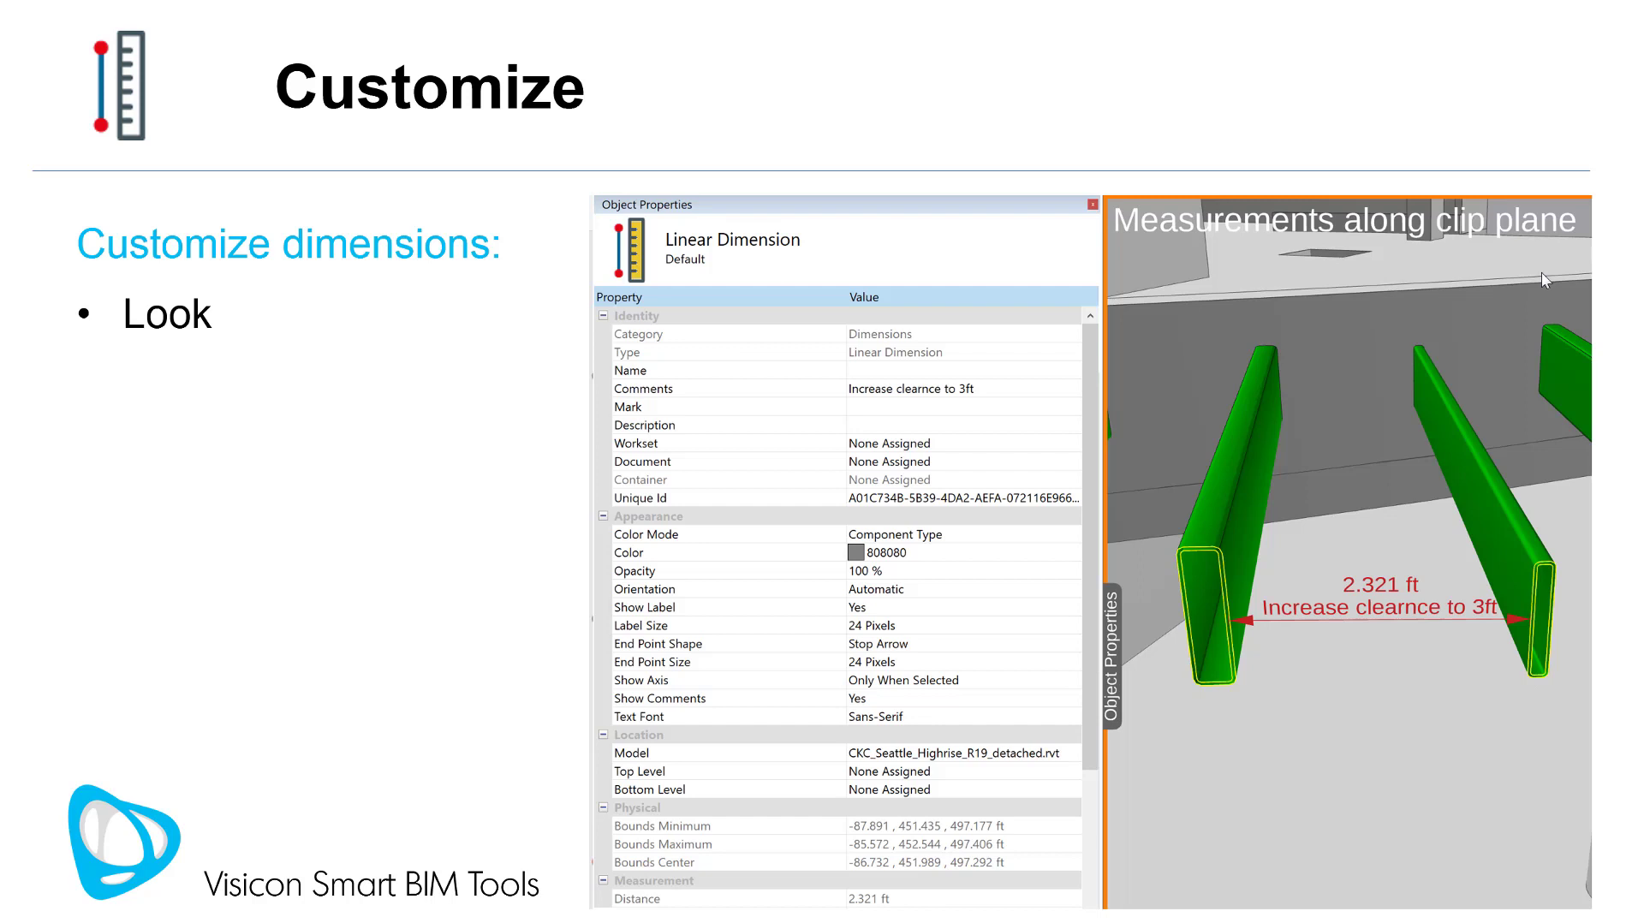
pyautogui.press('Right')
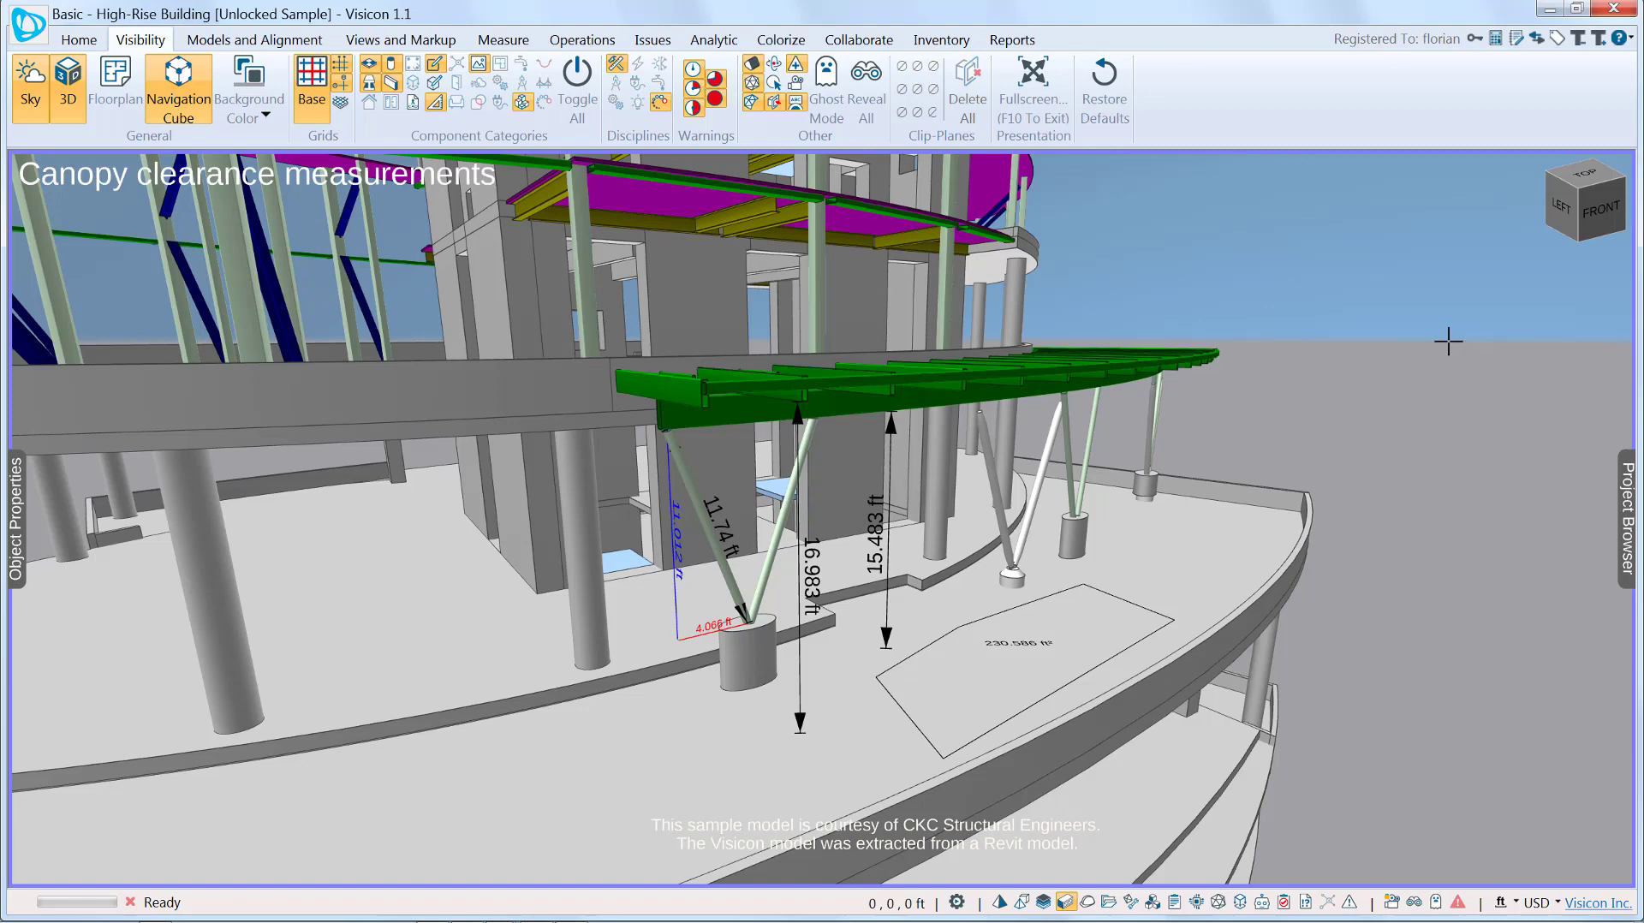
# Move the 16.983 ft clearance dimension from under the canopy to beneath the concrete slab edge between the two round columns
pyautogui.click(815, 733)
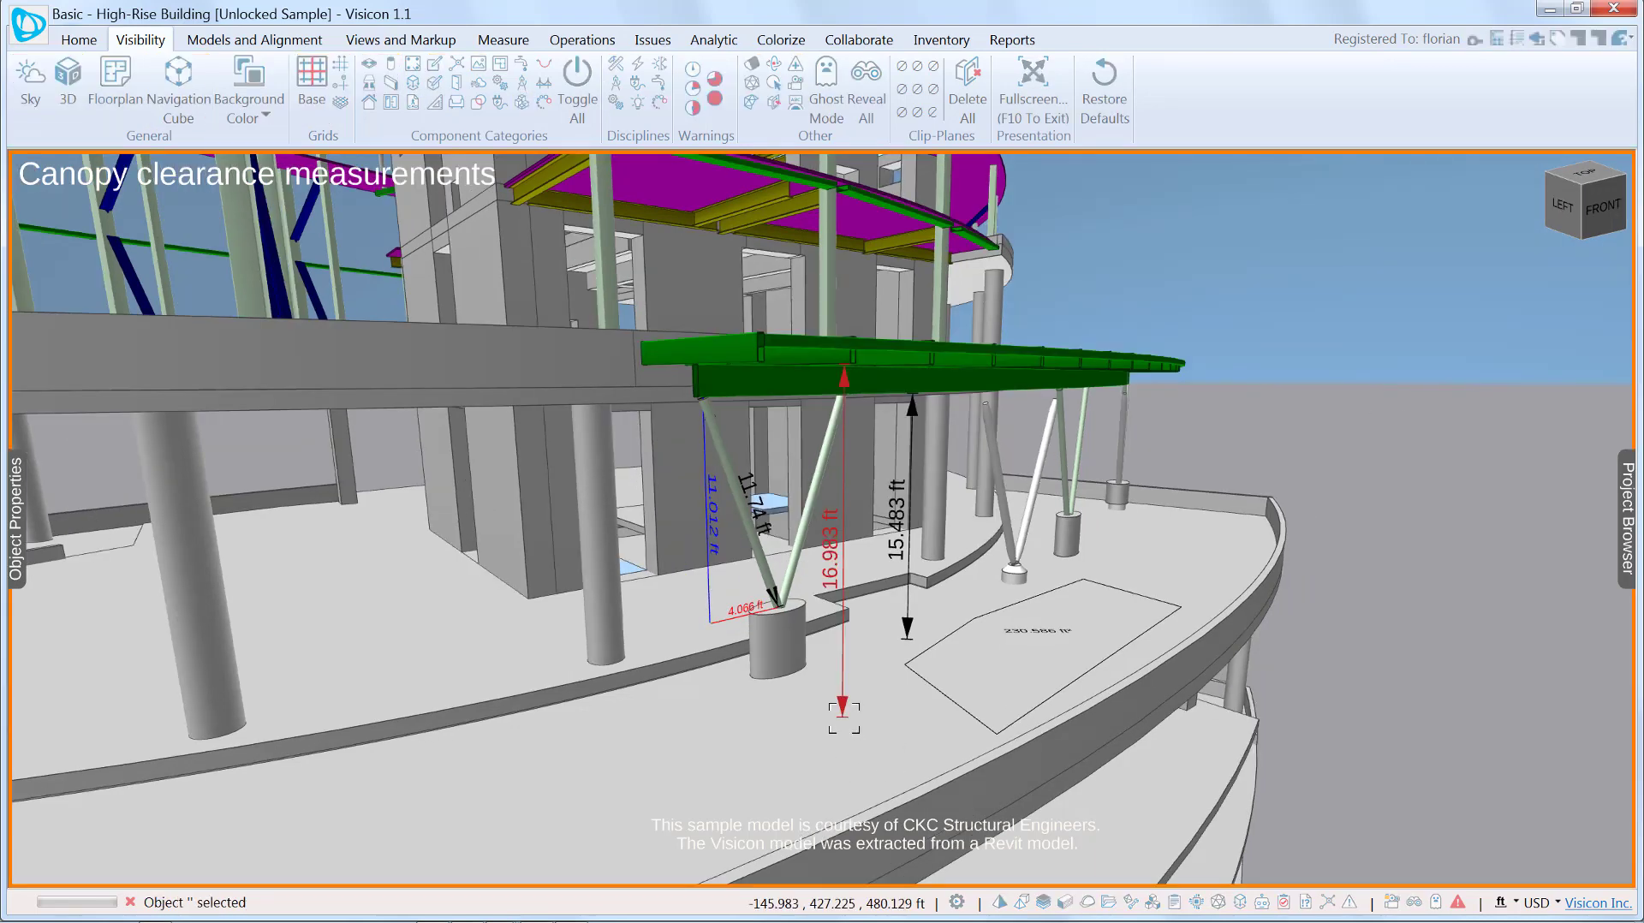
pyautogui.click(844, 711)
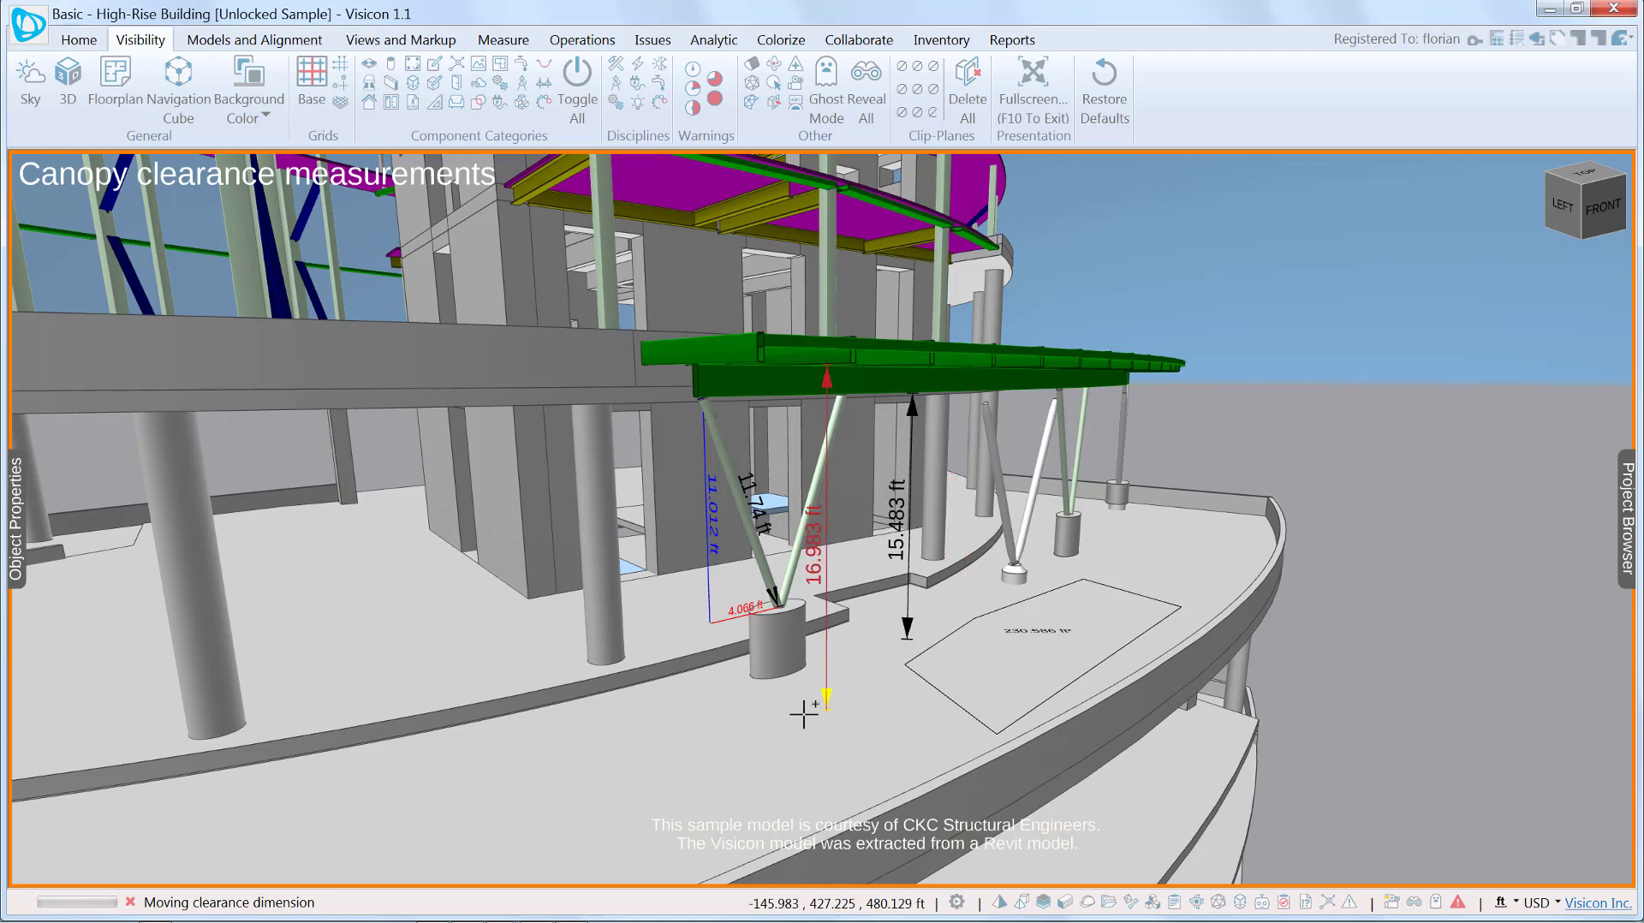
pyautogui.click(394, 634)
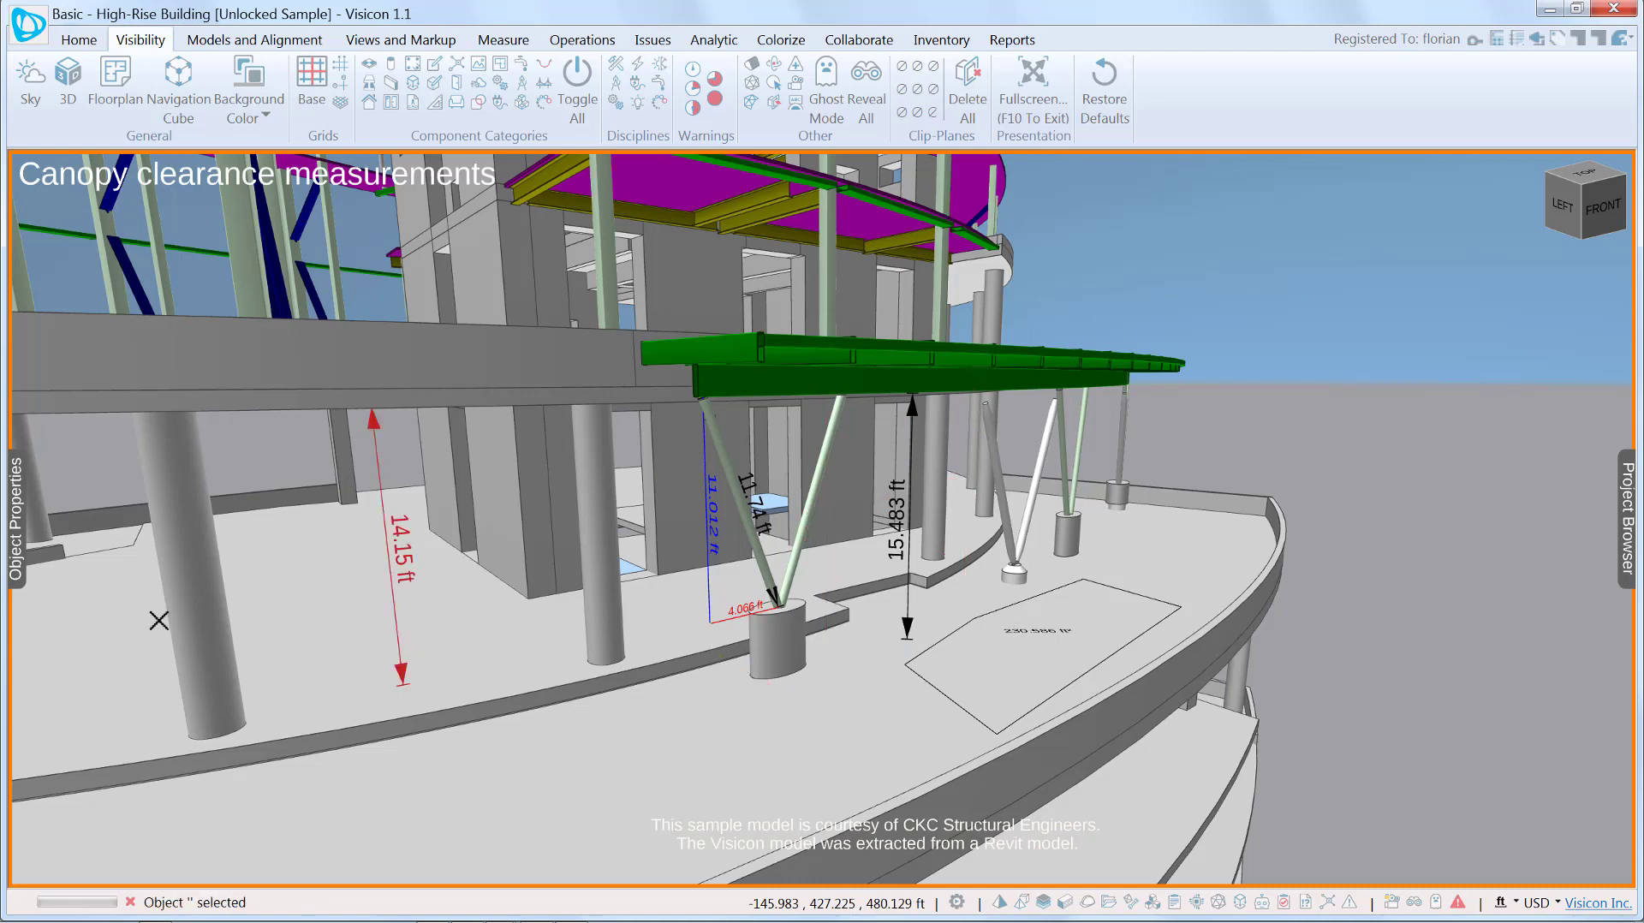
# Set the color of the moved clearance dimension to bright green (00ff00) in its object properties
pyautogui.click(15, 577)
pyautogui.scroll(-2, 26, 471)
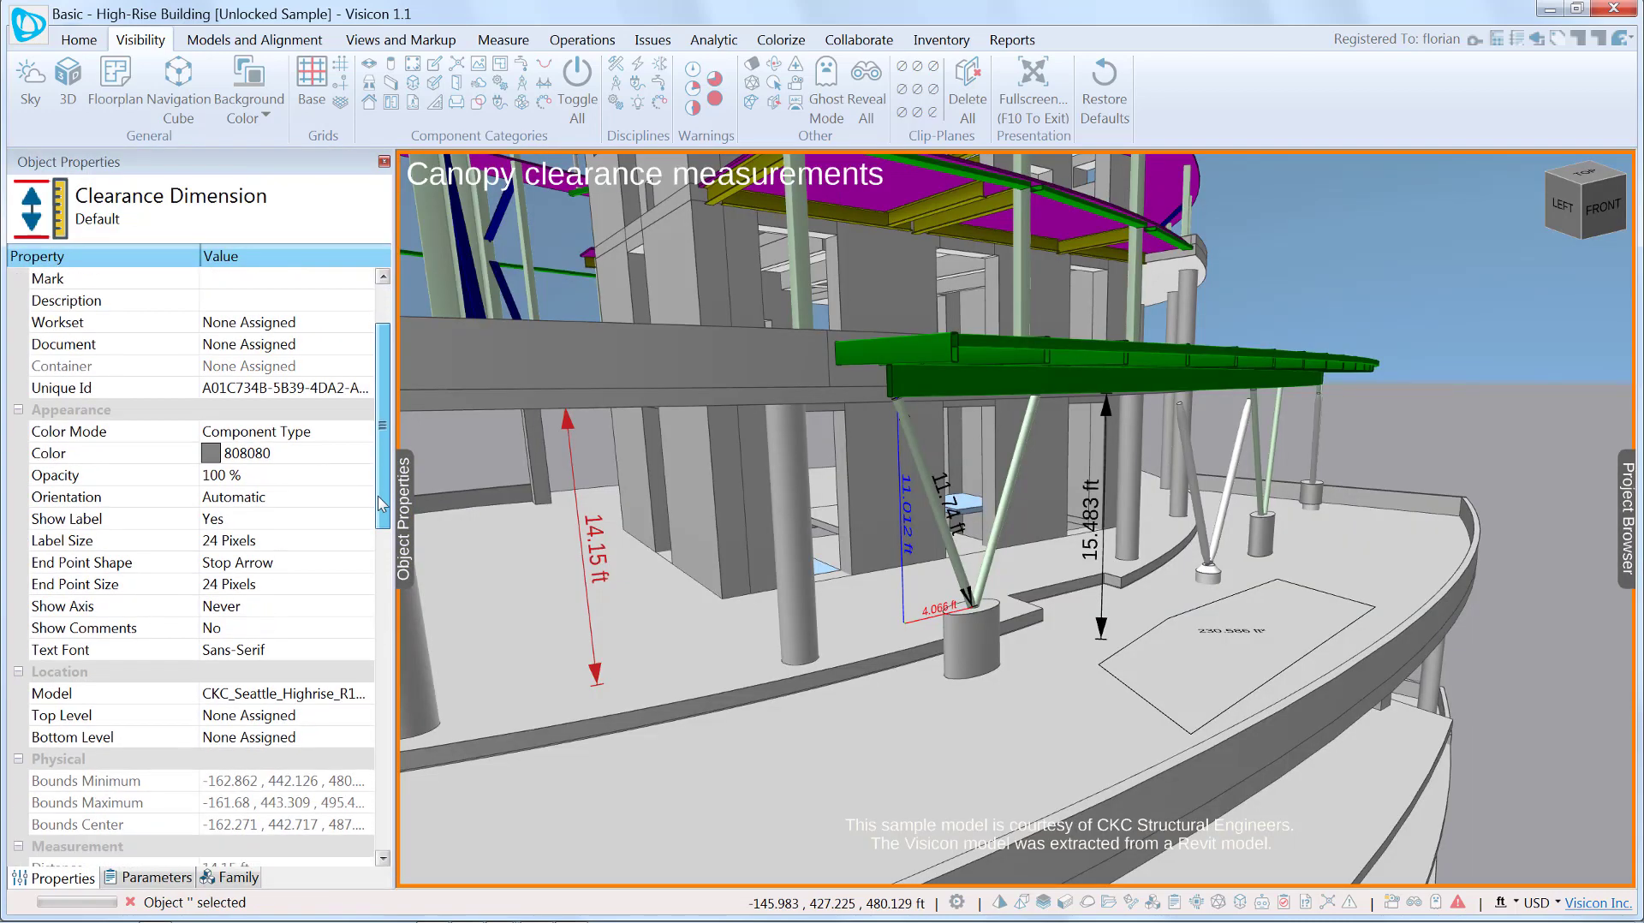
pyautogui.click(322, 454)
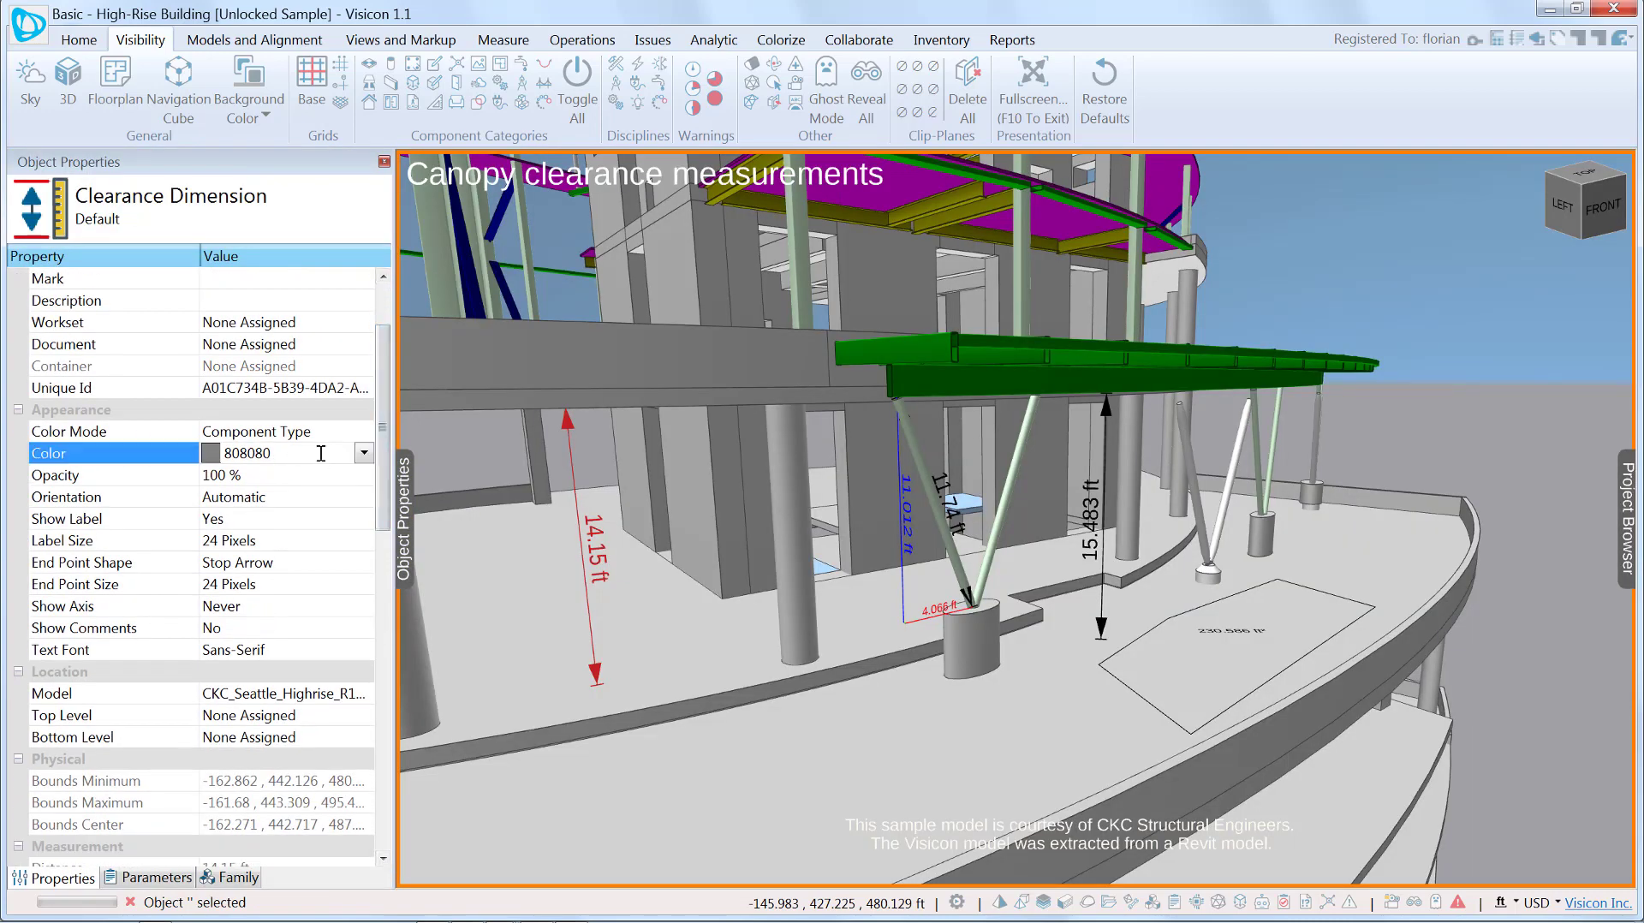
pyautogui.click(364, 454)
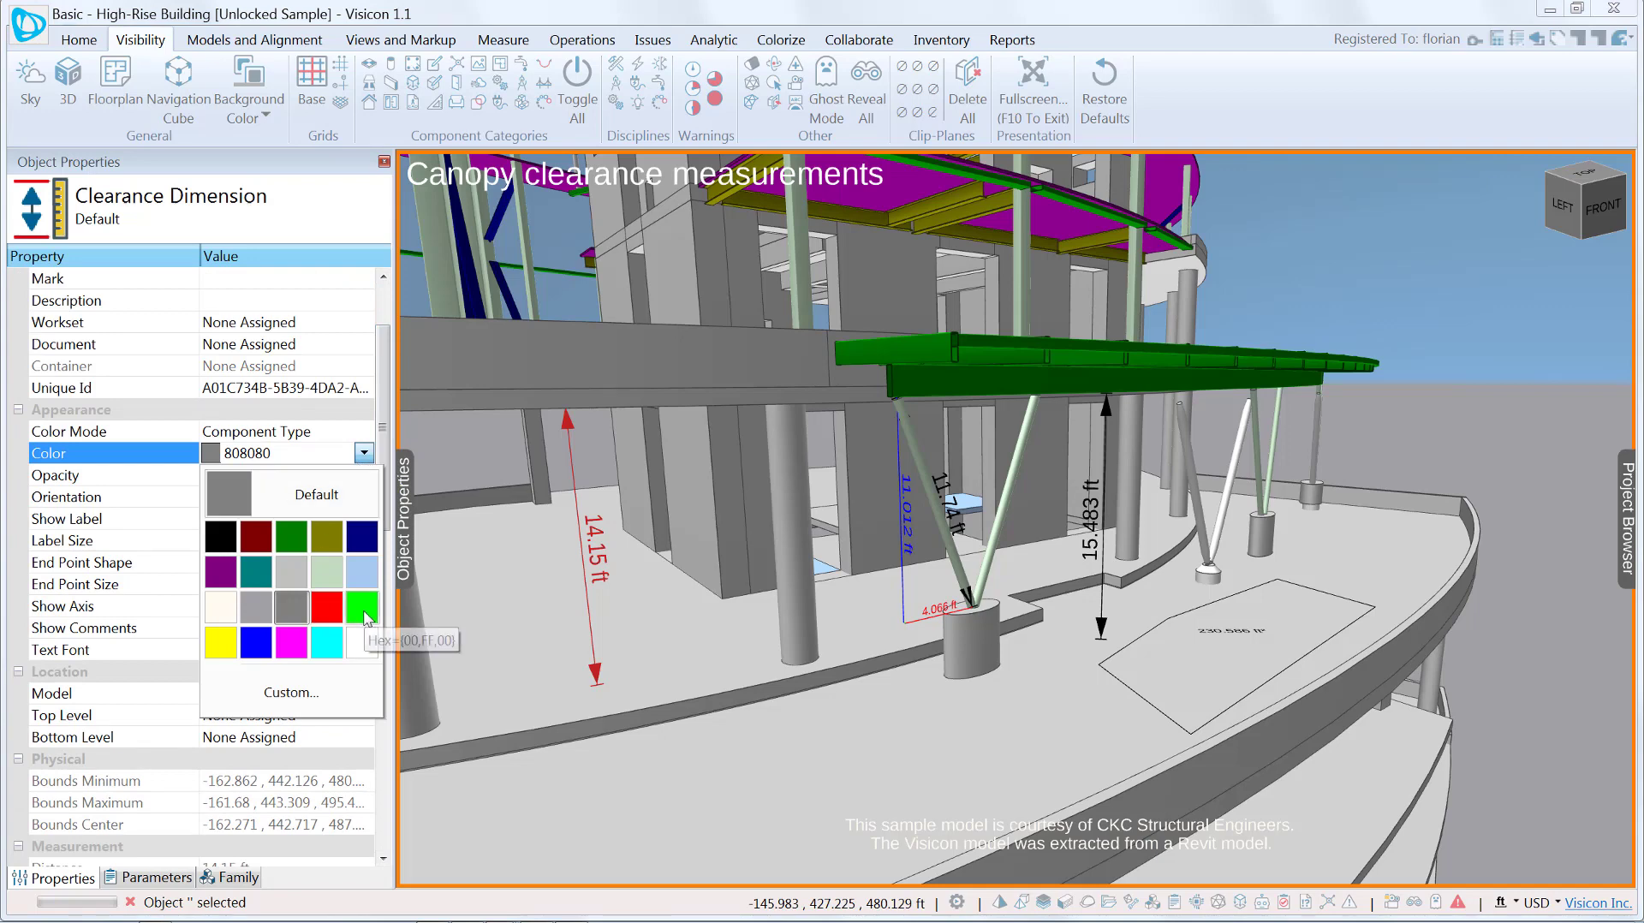
pyautogui.click(363, 609)
# Add the comment "This is our clearance" to the clearance dimension and set Show Comments to Yes
pyautogui.scroll(2, 228, 343)
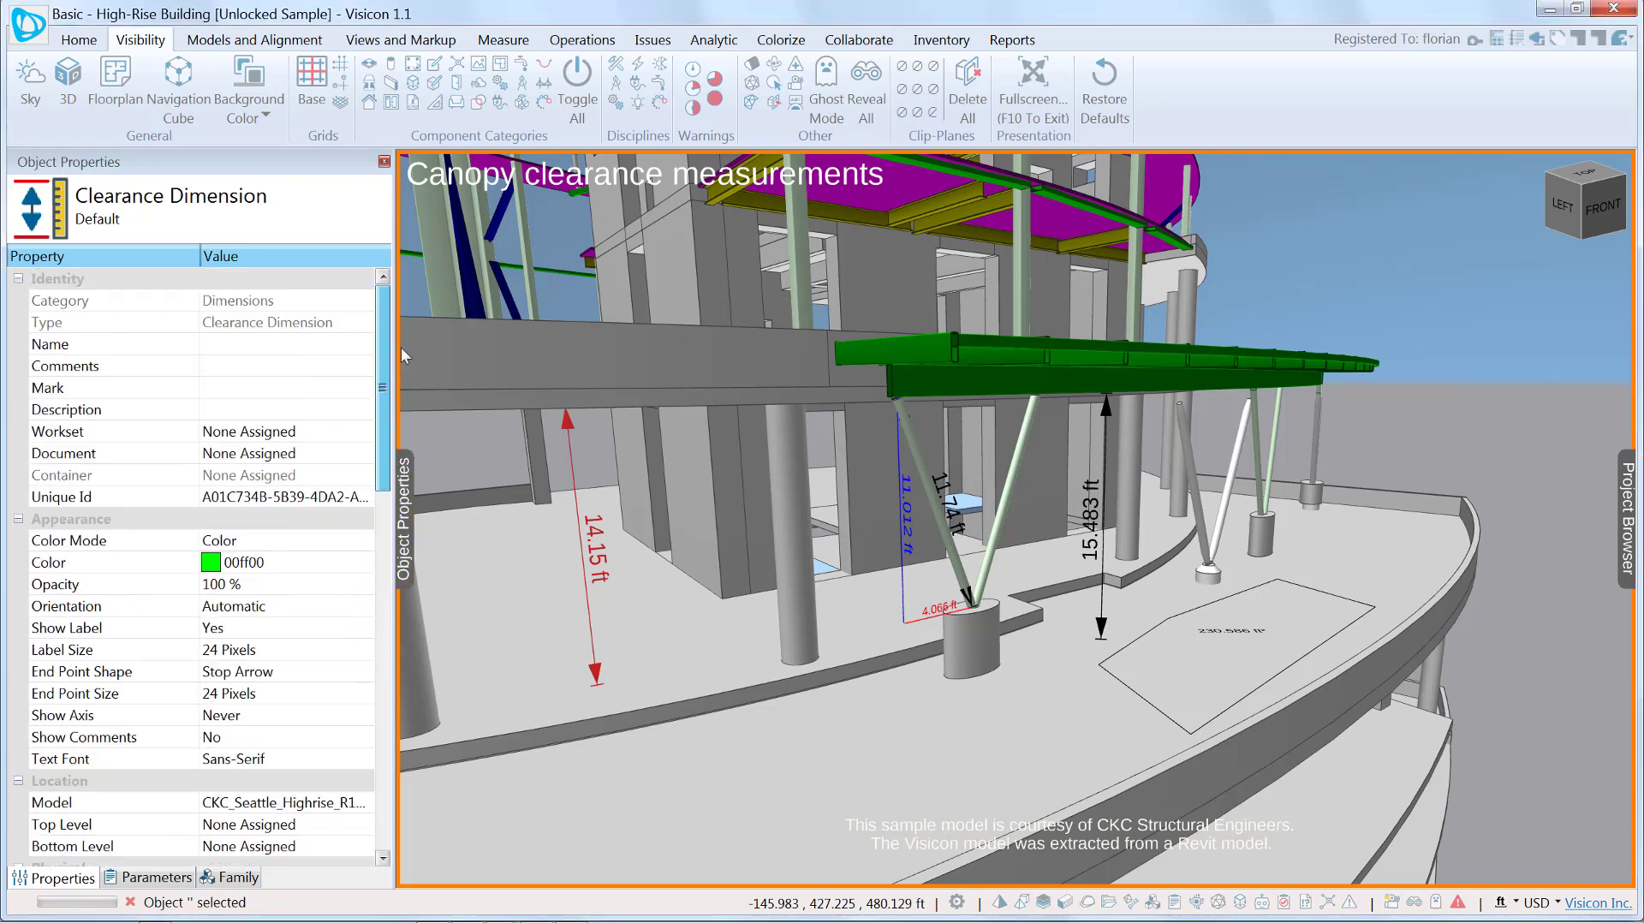
pyautogui.click(251, 370)
pyautogui.write('This is our clearance')
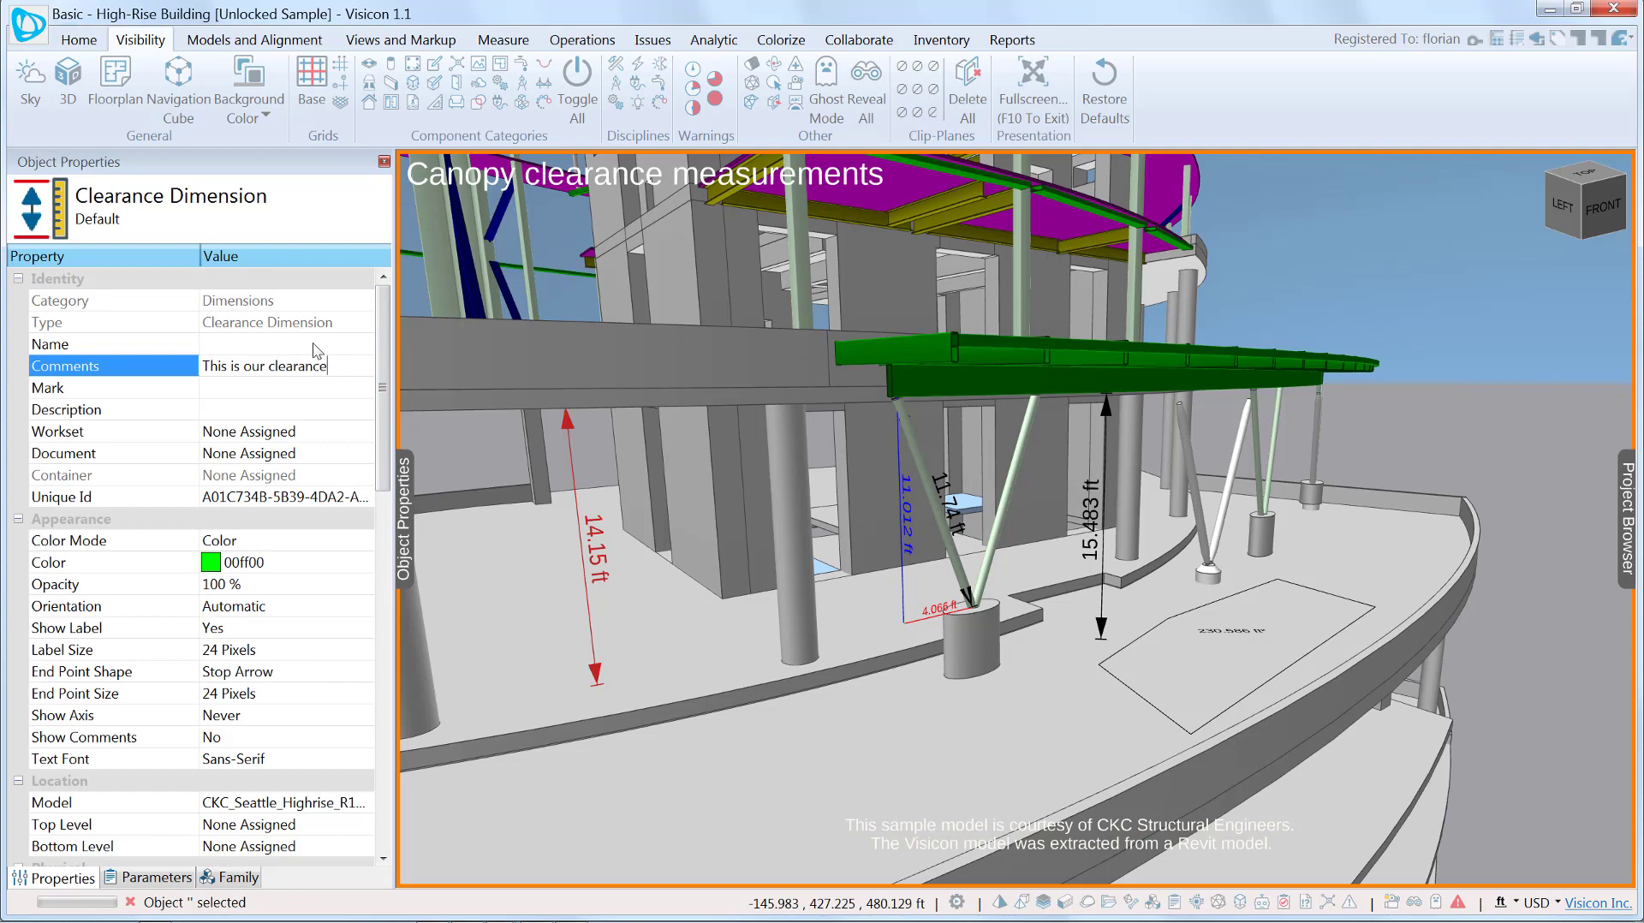
pyautogui.press('Return')
pyautogui.scroll(-3, 270, 569)
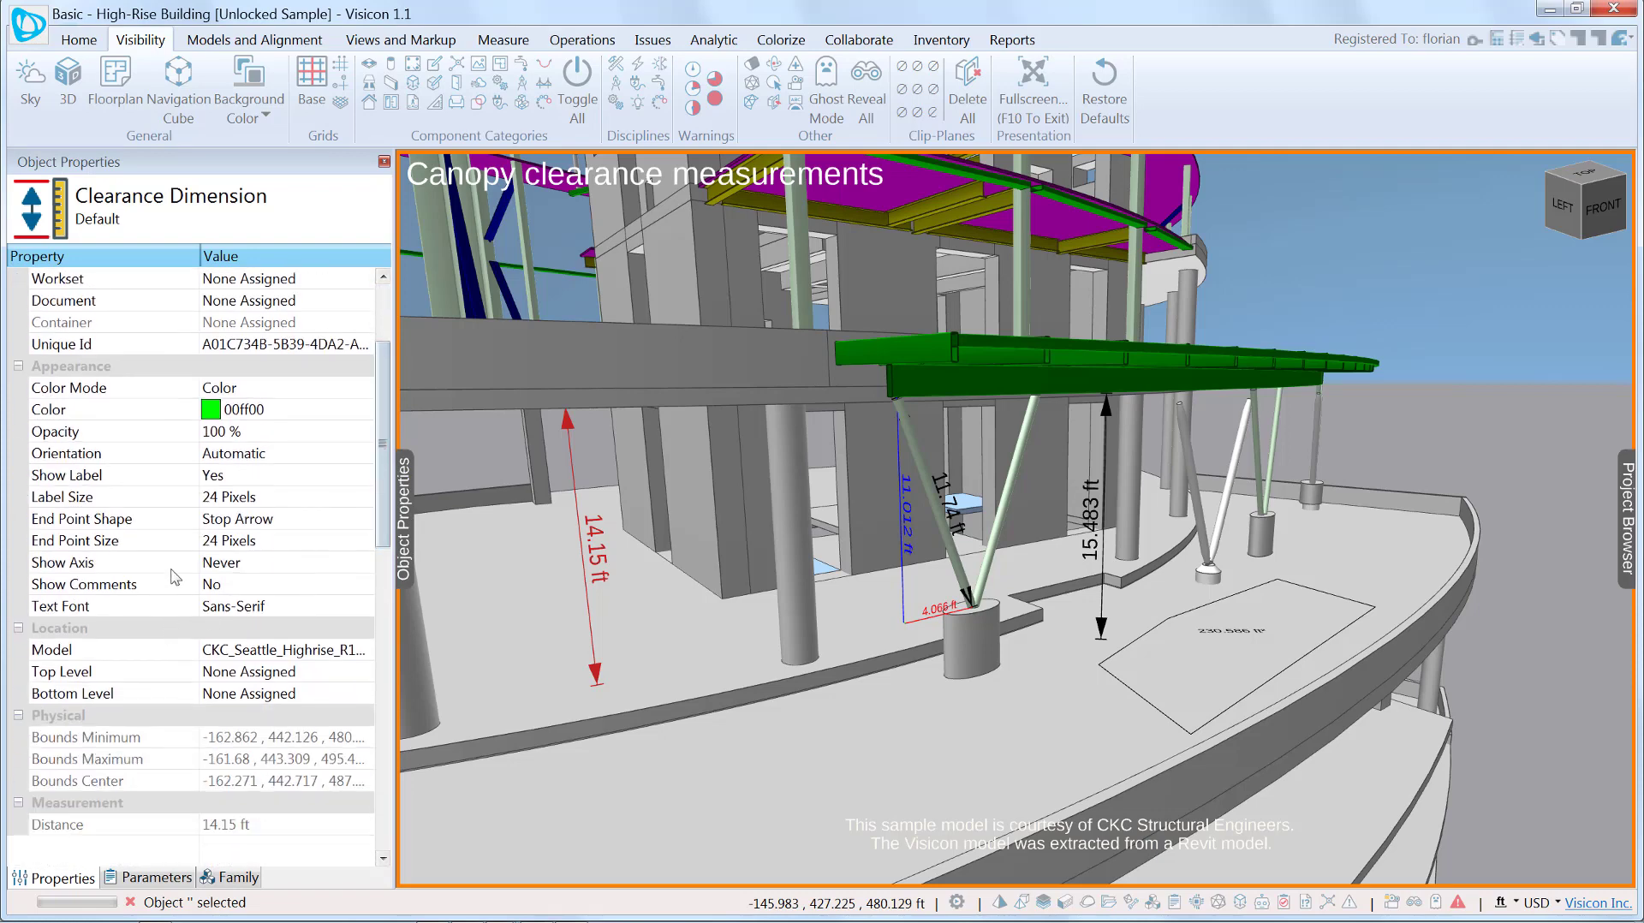
pyautogui.click(268, 563)
pyautogui.doubleClick(270, 582)
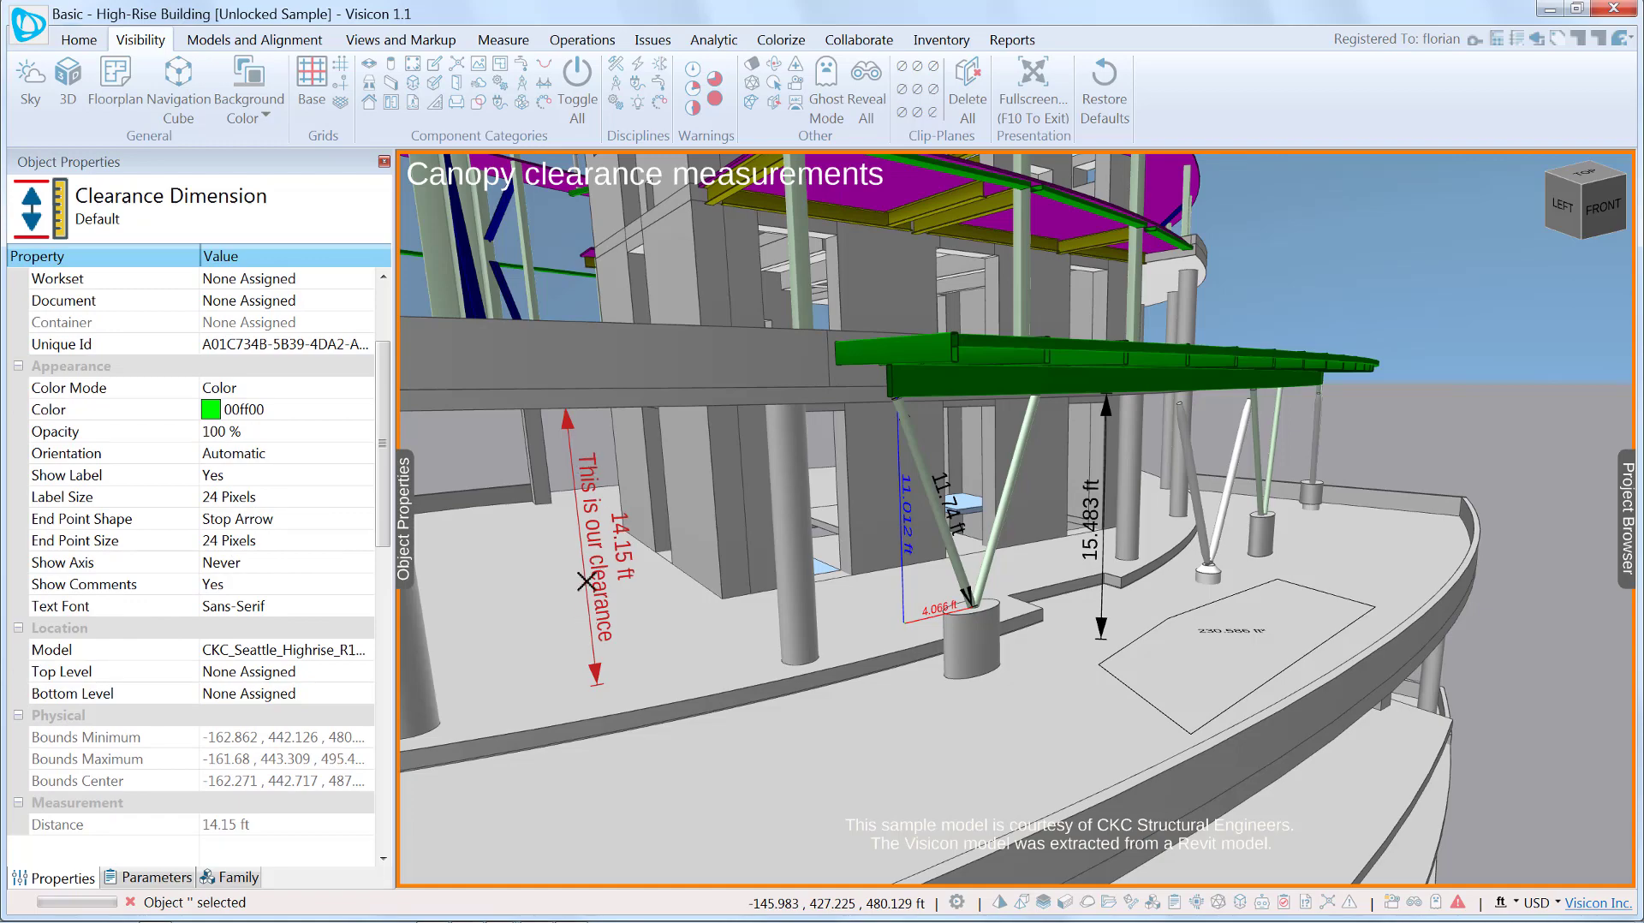
pyautogui.click(1383, 464)
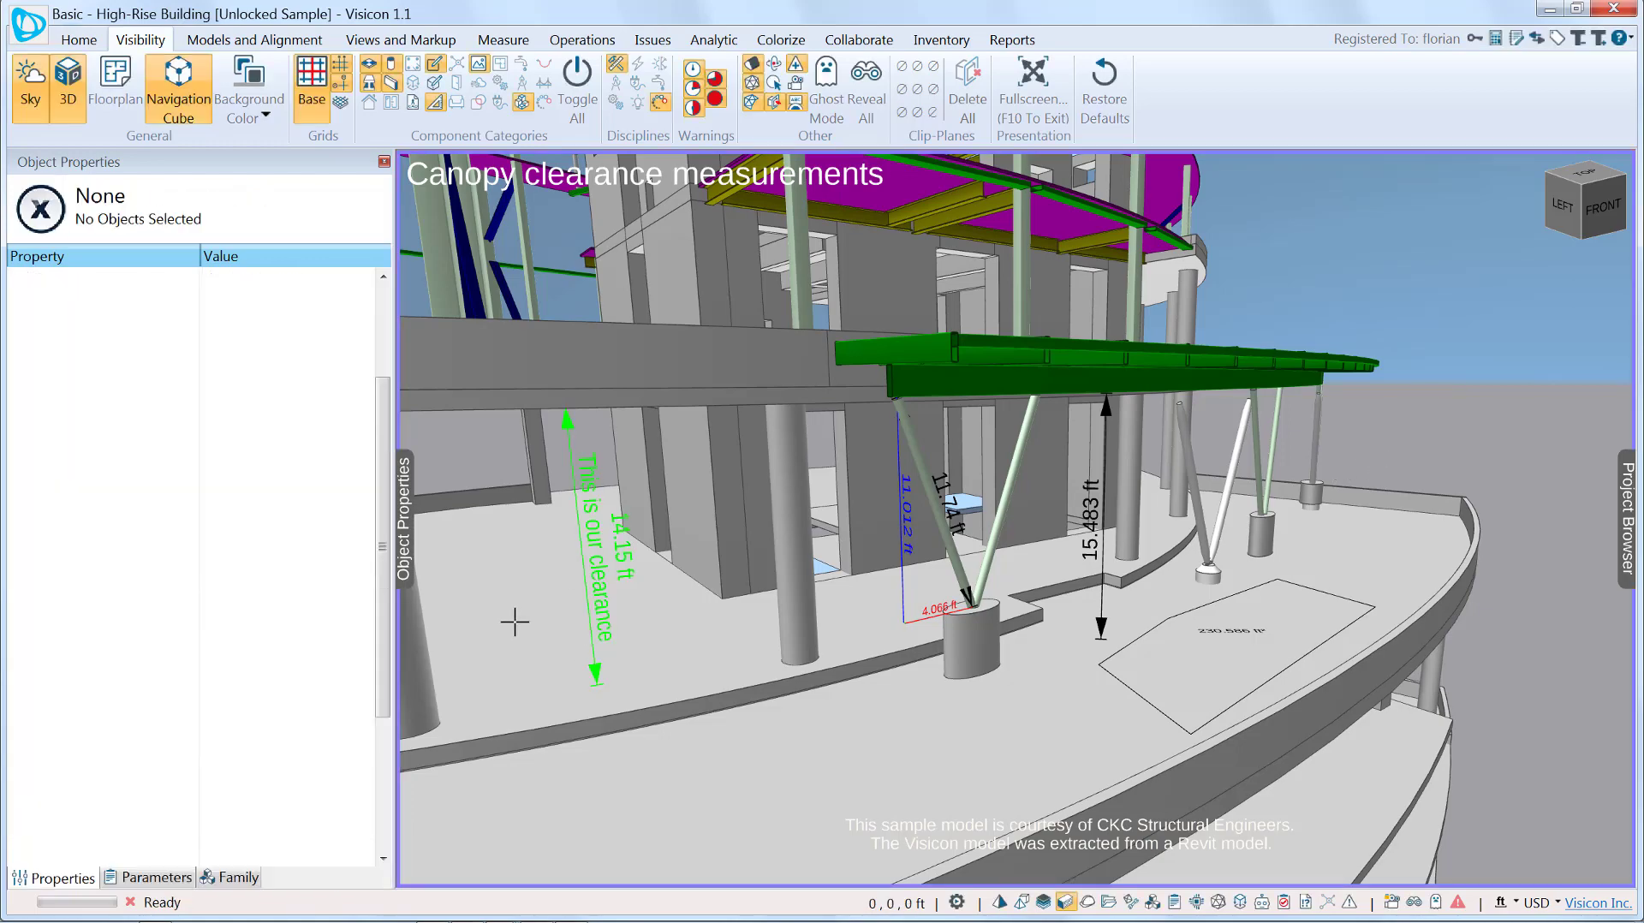
# Draw a linear dimension about 28.5 ft long from the round column's base to the near end of the green canopy
pyautogui.moveTo(514, 625)
pyautogui.mouseDown(button='middle')
pyautogui.moveTo(485, 613)
pyautogui.moveTo(466, 642)
pyautogui.moveTo(501, 625)
pyautogui.mouseUp(button='middle')
pyautogui.click(400, 39)
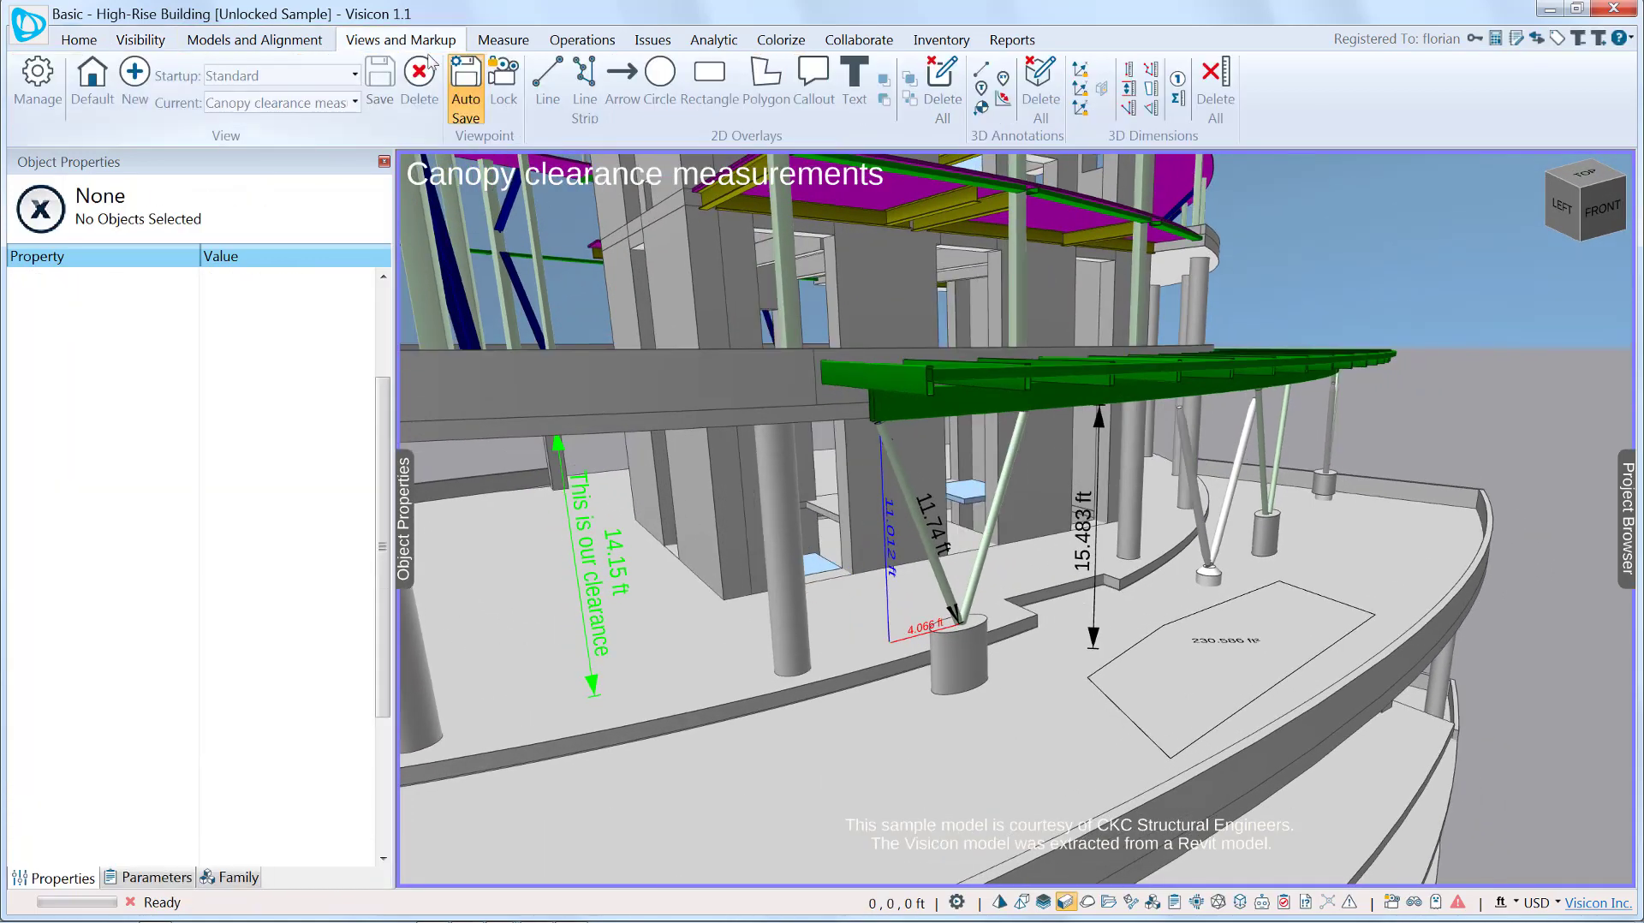
pyautogui.click(502, 40)
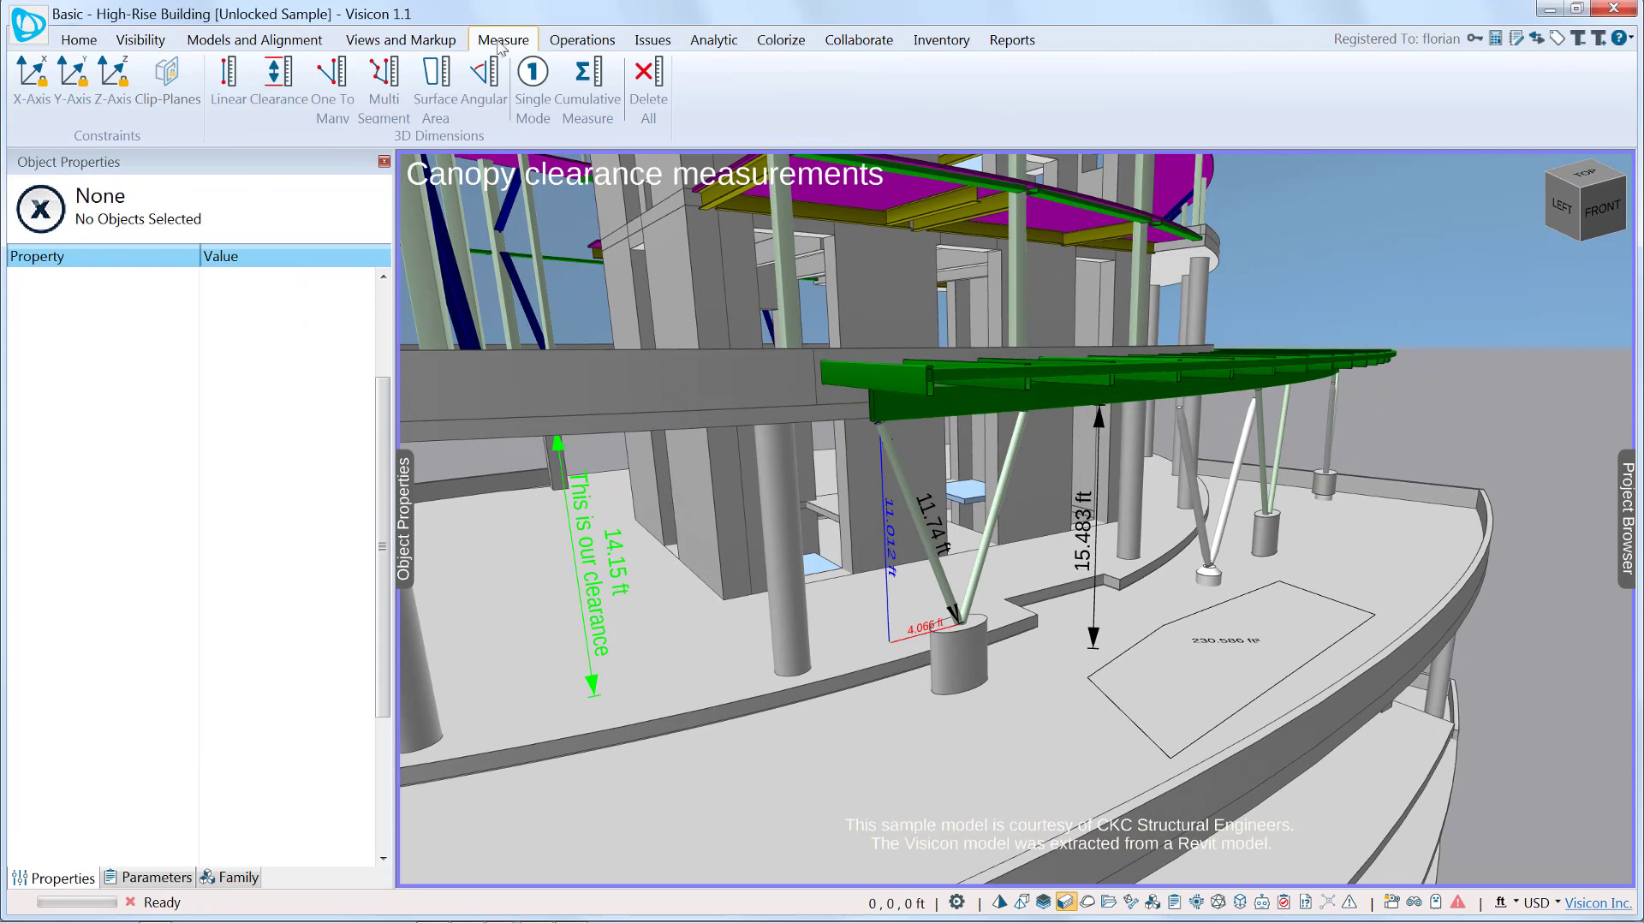
pyautogui.click(229, 82)
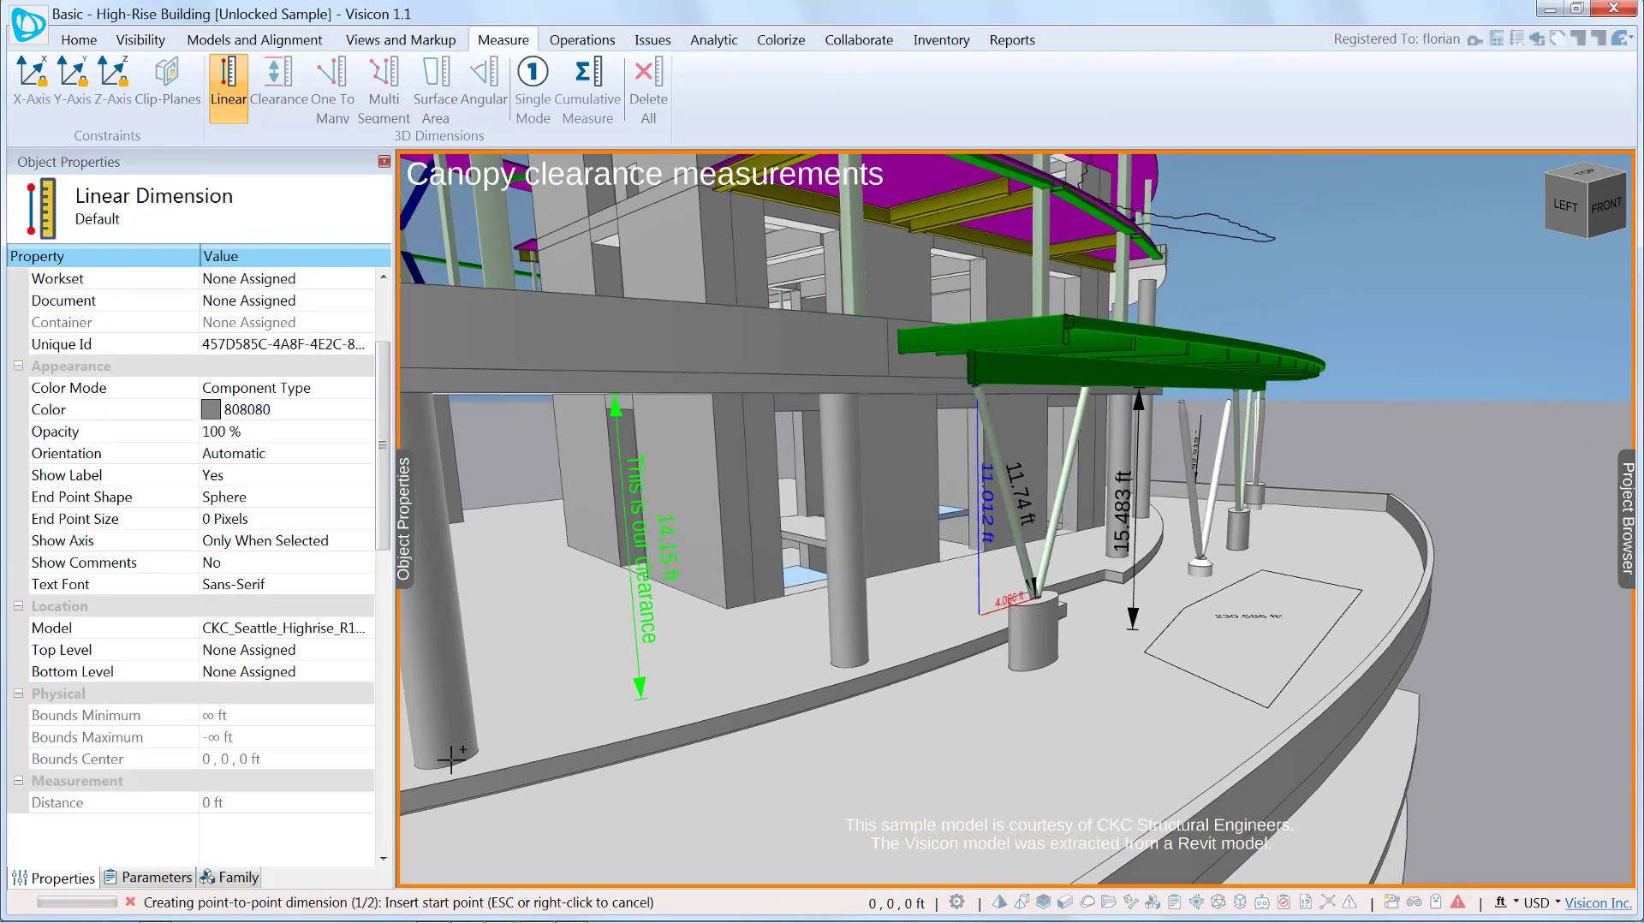
pyautogui.click(459, 758)
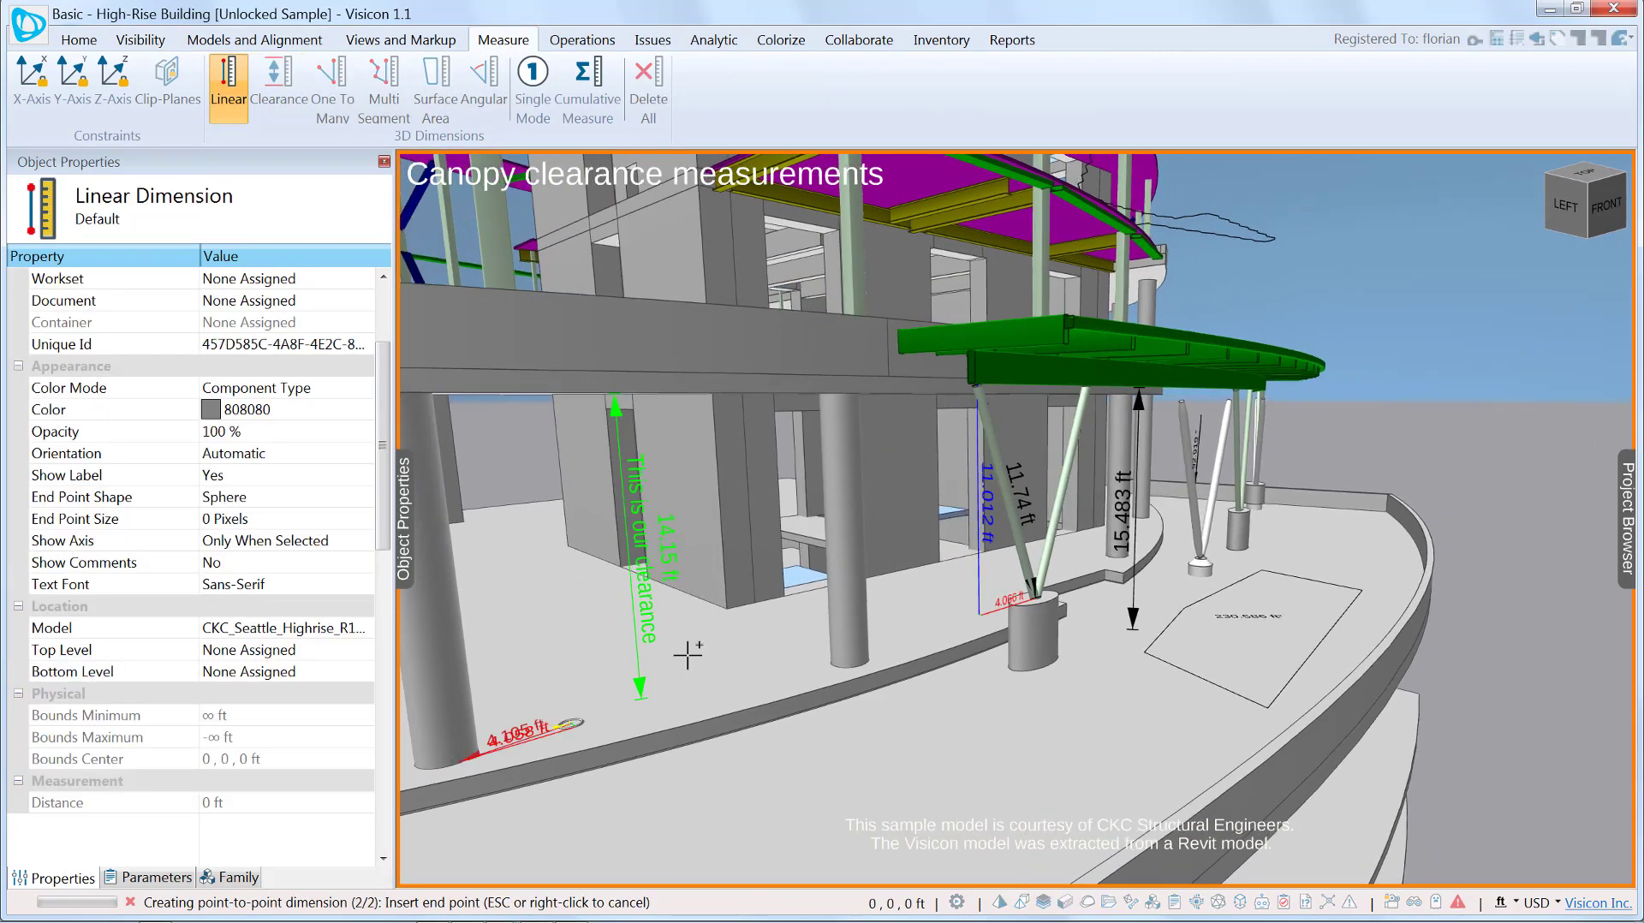
pyautogui.click(1060, 344)
pyautogui.click(1027, 367)
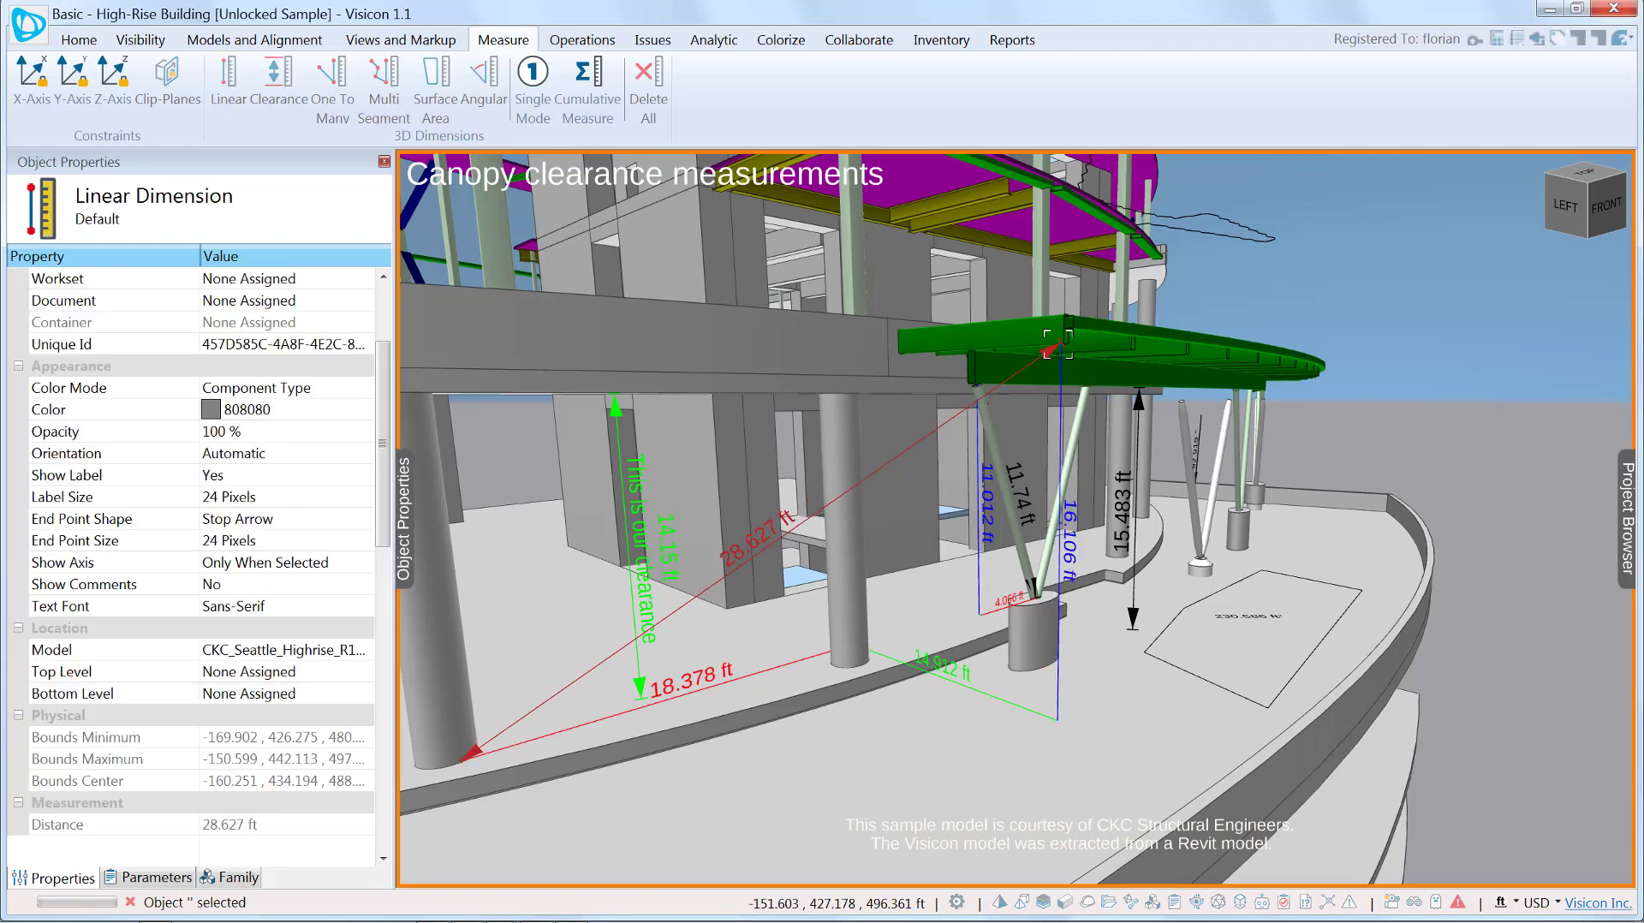
pyautogui.moveTo(1059, 345)
pyautogui.mouseDown()
pyautogui.moveTo(1009, 354)
pyautogui.moveTo(1055, 346)
pyautogui.mouseUp()
# Set Show Axis to Always for the new linear dimension and deselect it
pyautogui.scroll(-1, 383, 512)
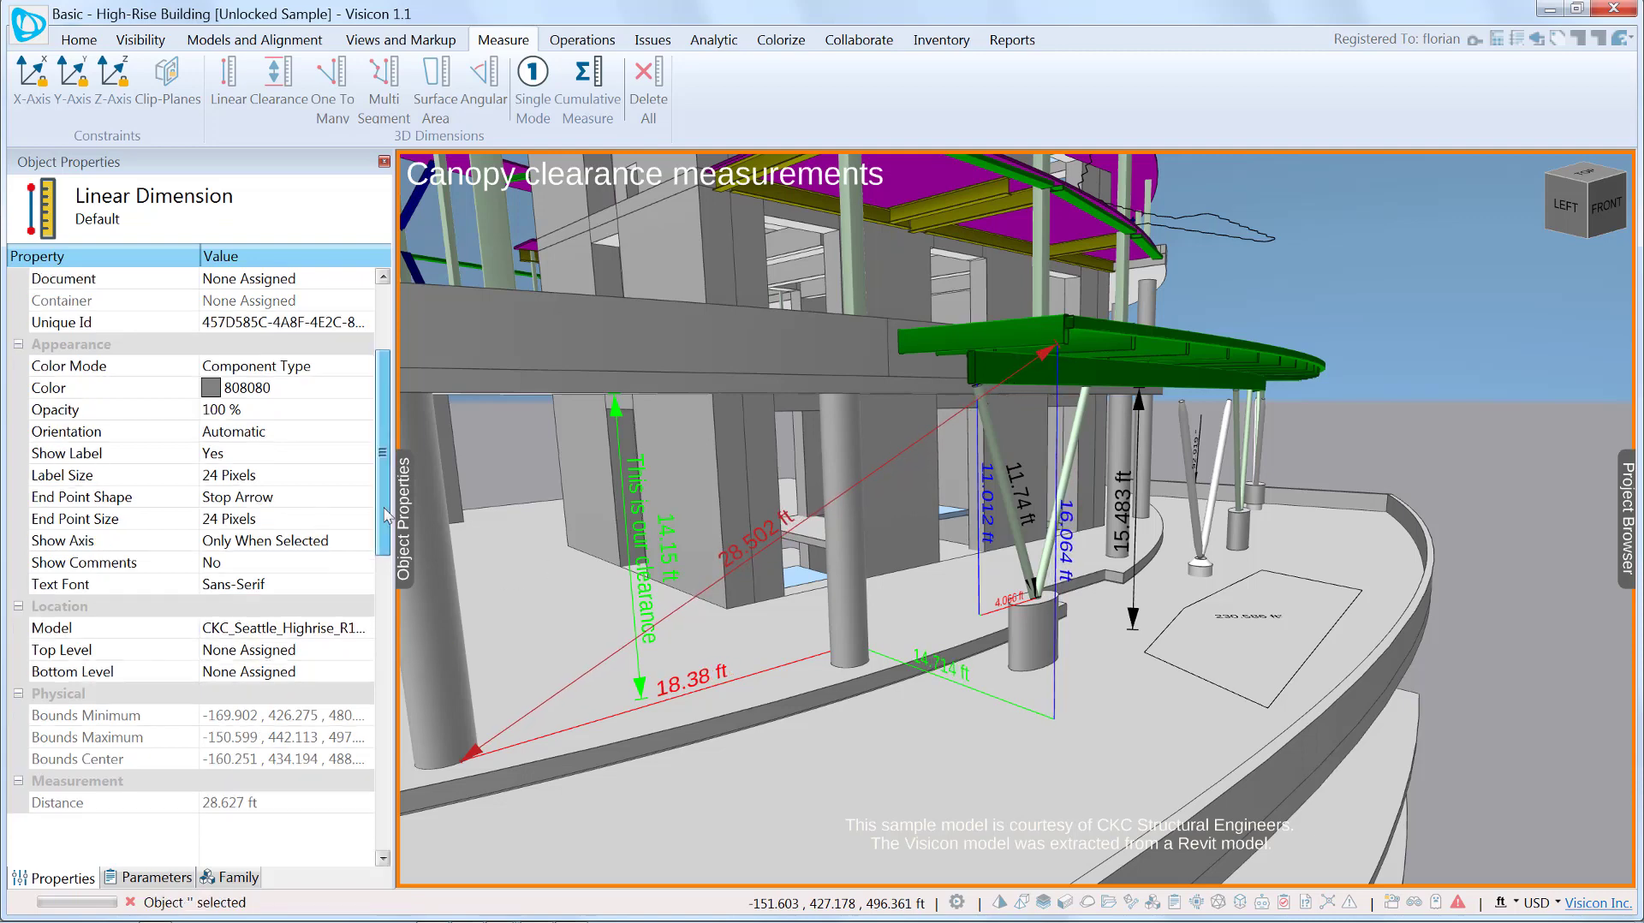
pyautogui.click(257, 541)
pyautogui.click(366, 540)
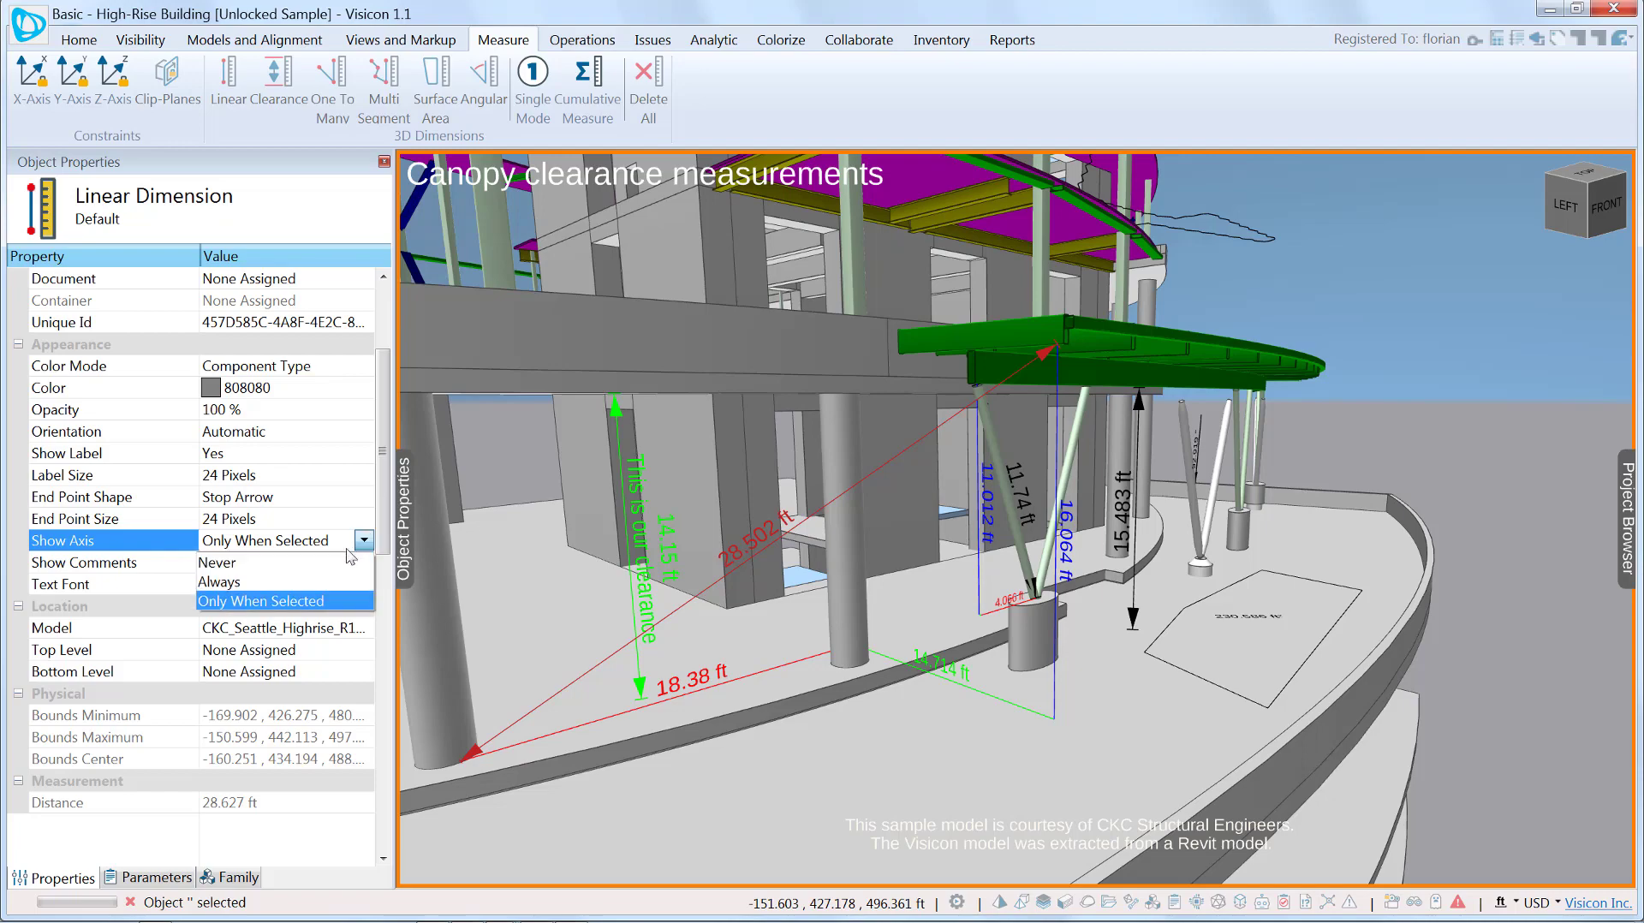
pyautogui.click(224, 584)
pyautogui.click(1351, 465)
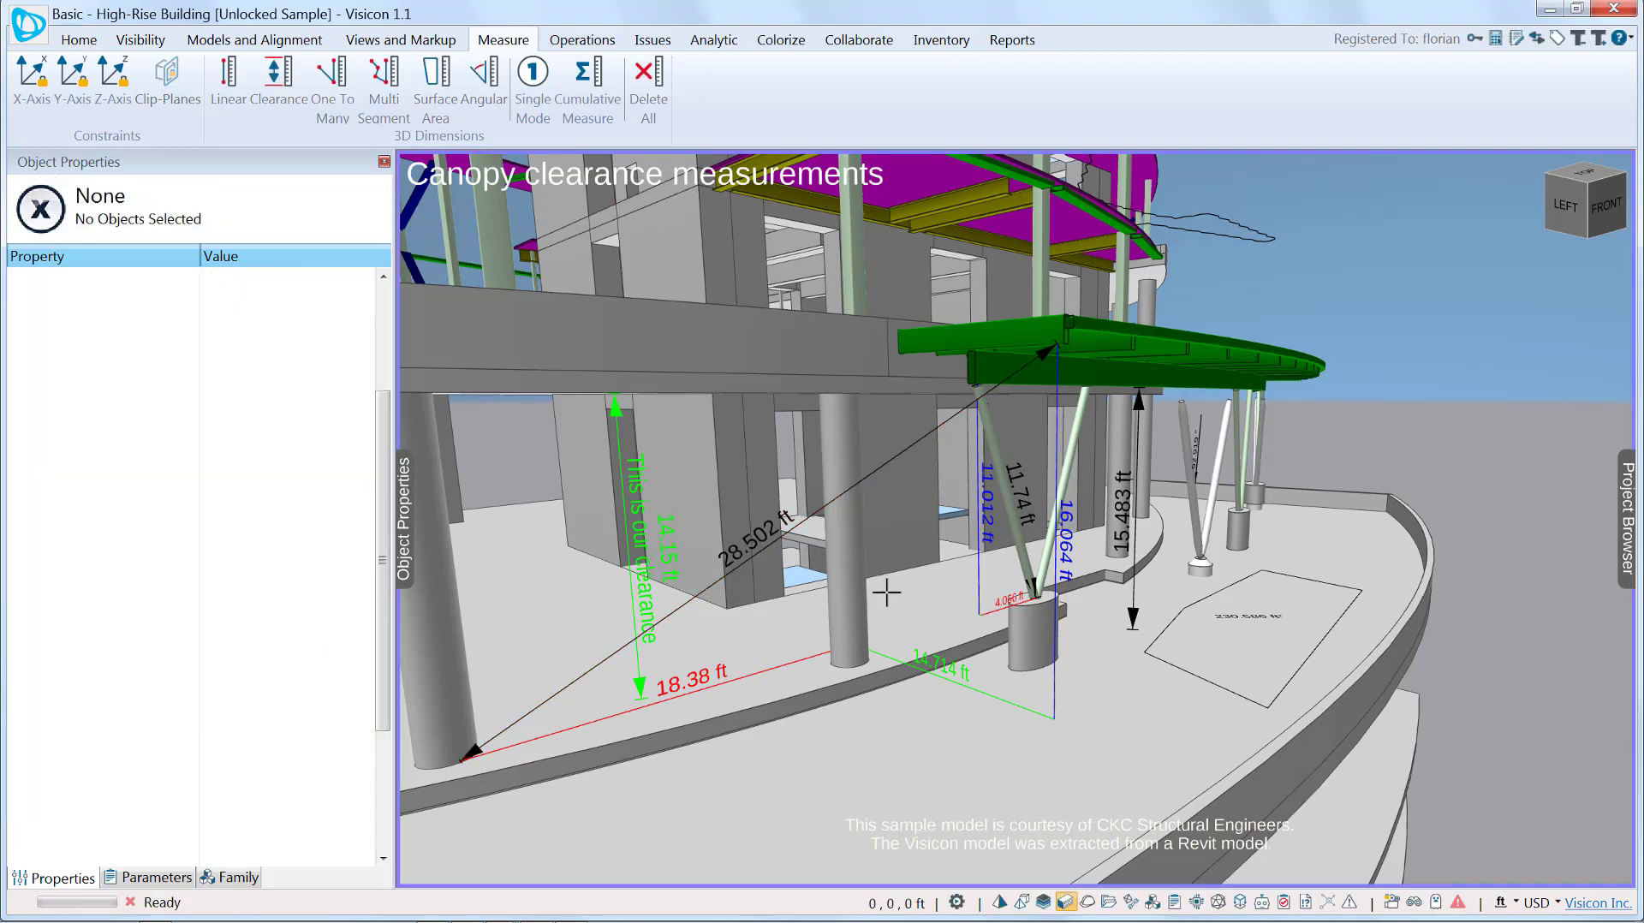
# Shrink the area dimension on the terrace floor to about 176 ft² by moving two of its corner points inward
pyautogui.moveTo(885, 591); pyautogui.dragTo(1006, 458, button='middle')
pyautogui.moveTo(1094, 662); pyautogui.dragTo(1237, 741, button='middle')
pyautogui.click(1207, 720)
pyautogui.click(1308, 595)
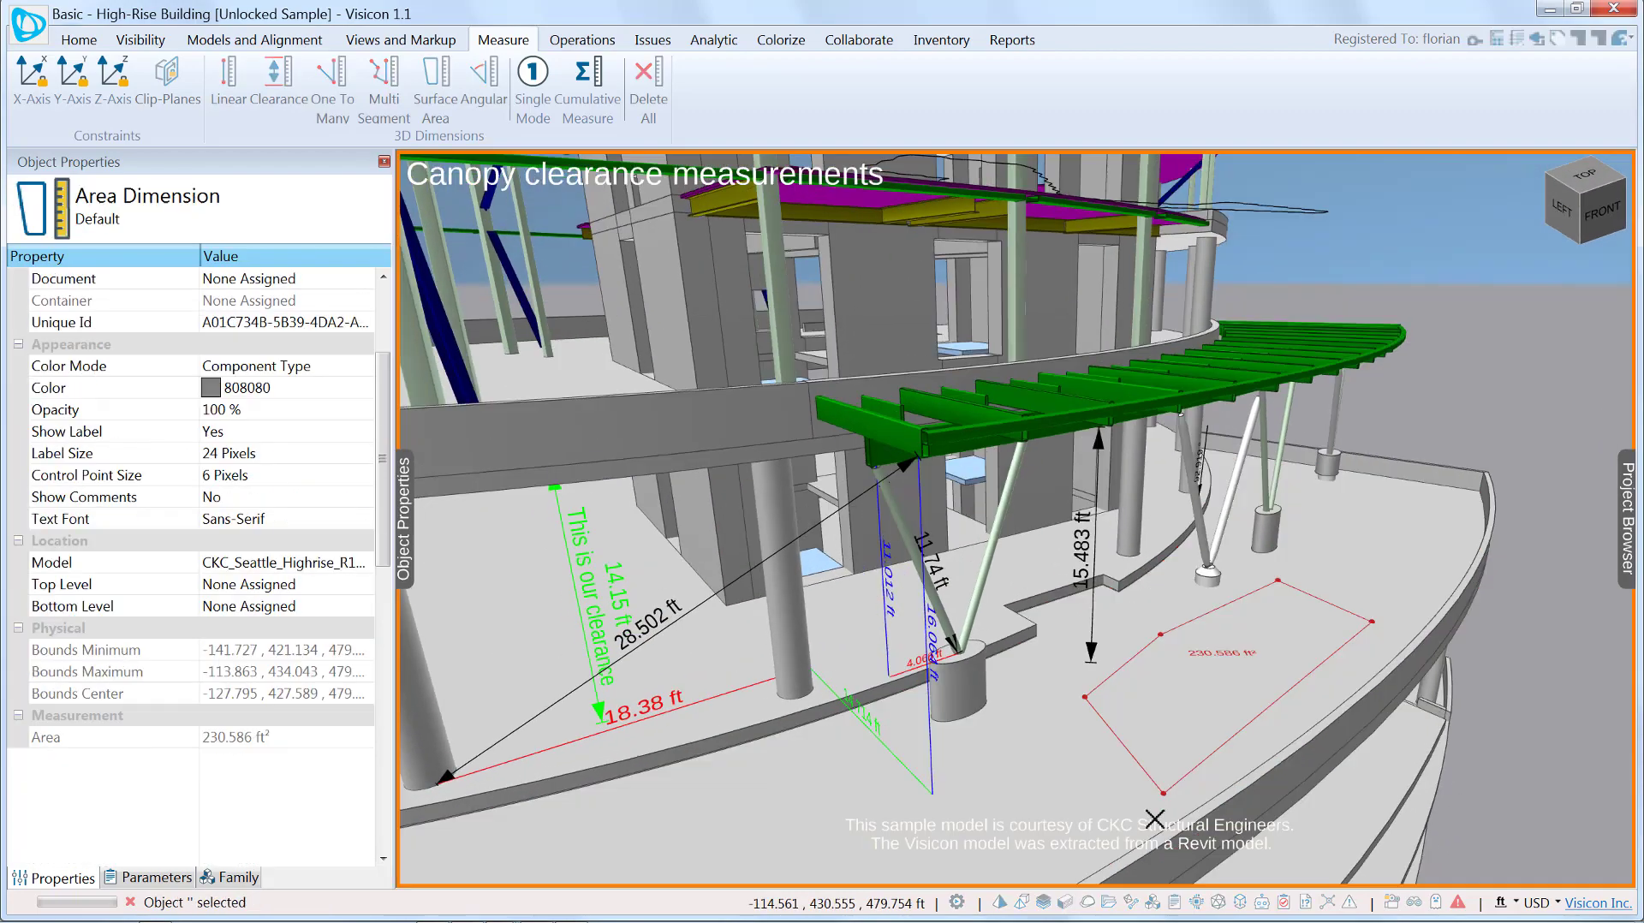
pyautogui.moveTo(1163, 794); pyautogui.dragTo(1203, 737)
pyautogui.moveTo(1085, 697); pyautogui.dragTo(1130, 669)
pyautogui.press('Escape')
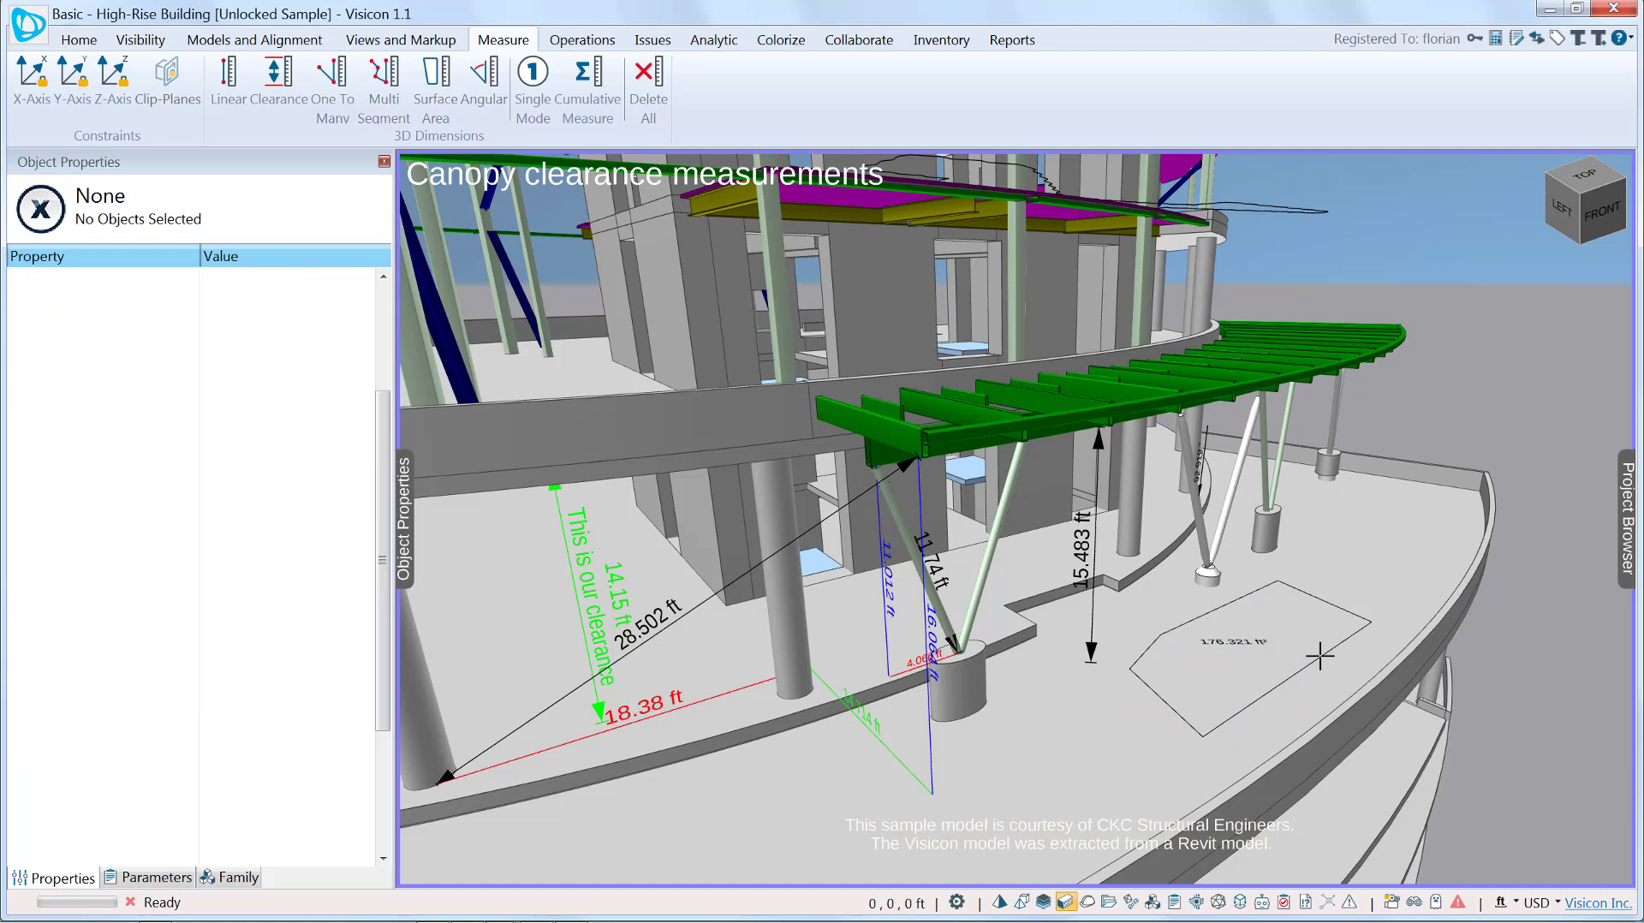
pyautogui.click(1321, 657)
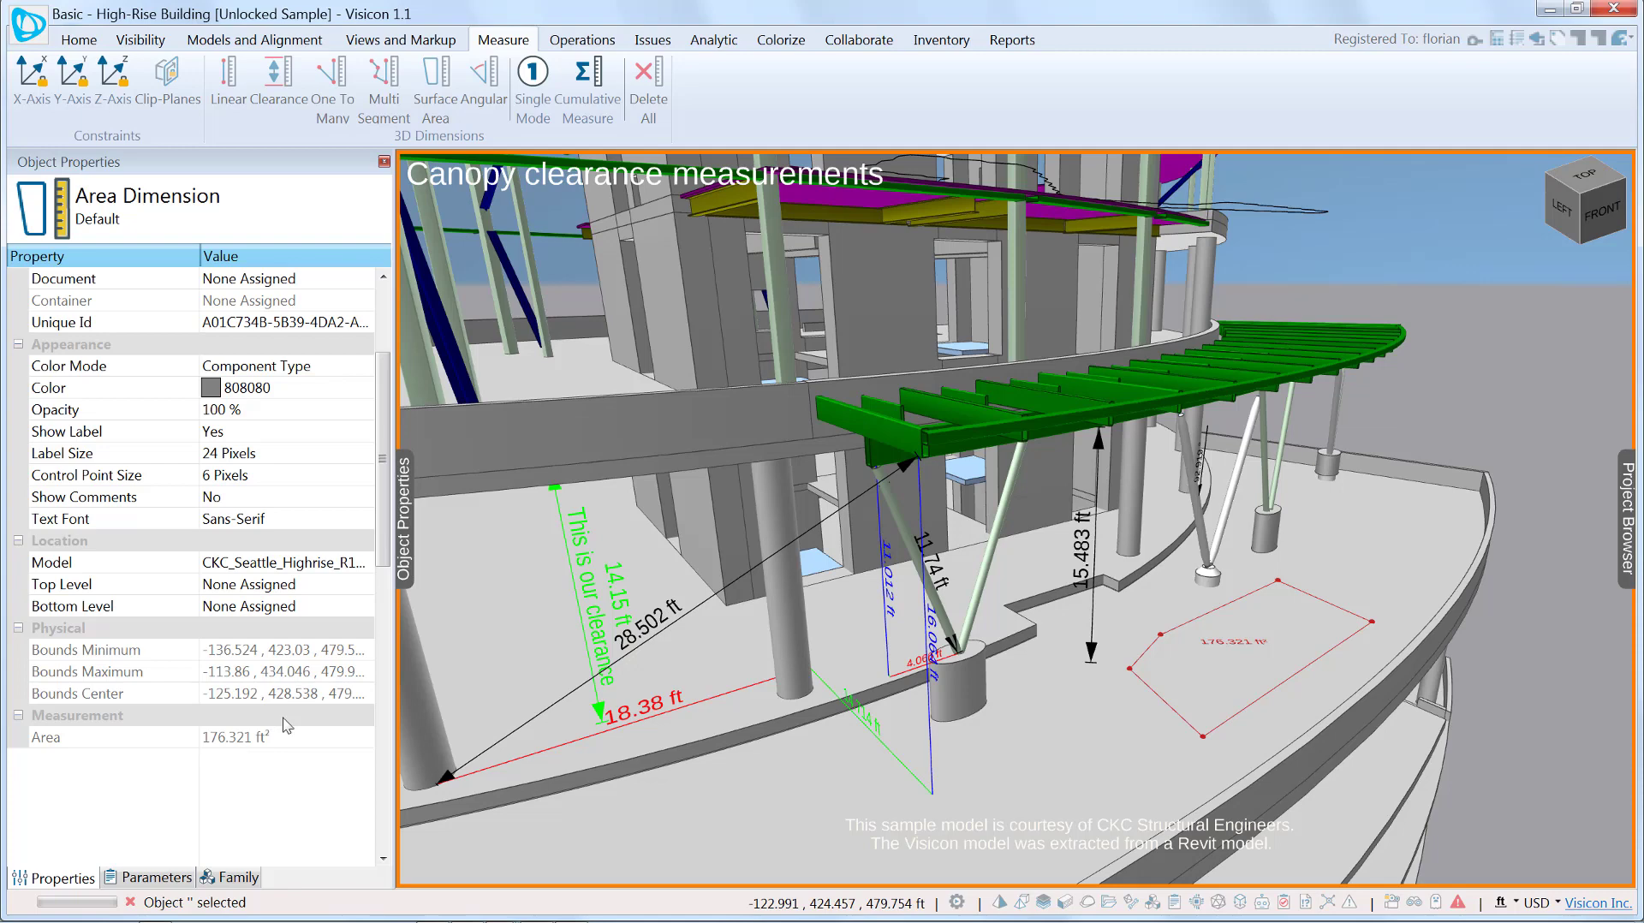
# Create a one-to-many dimension from the column base to the outer terrace wall, with lengths about 20.7, 25.8, 42.3 and 79.5 ft
pyautogui.click(332, 85)
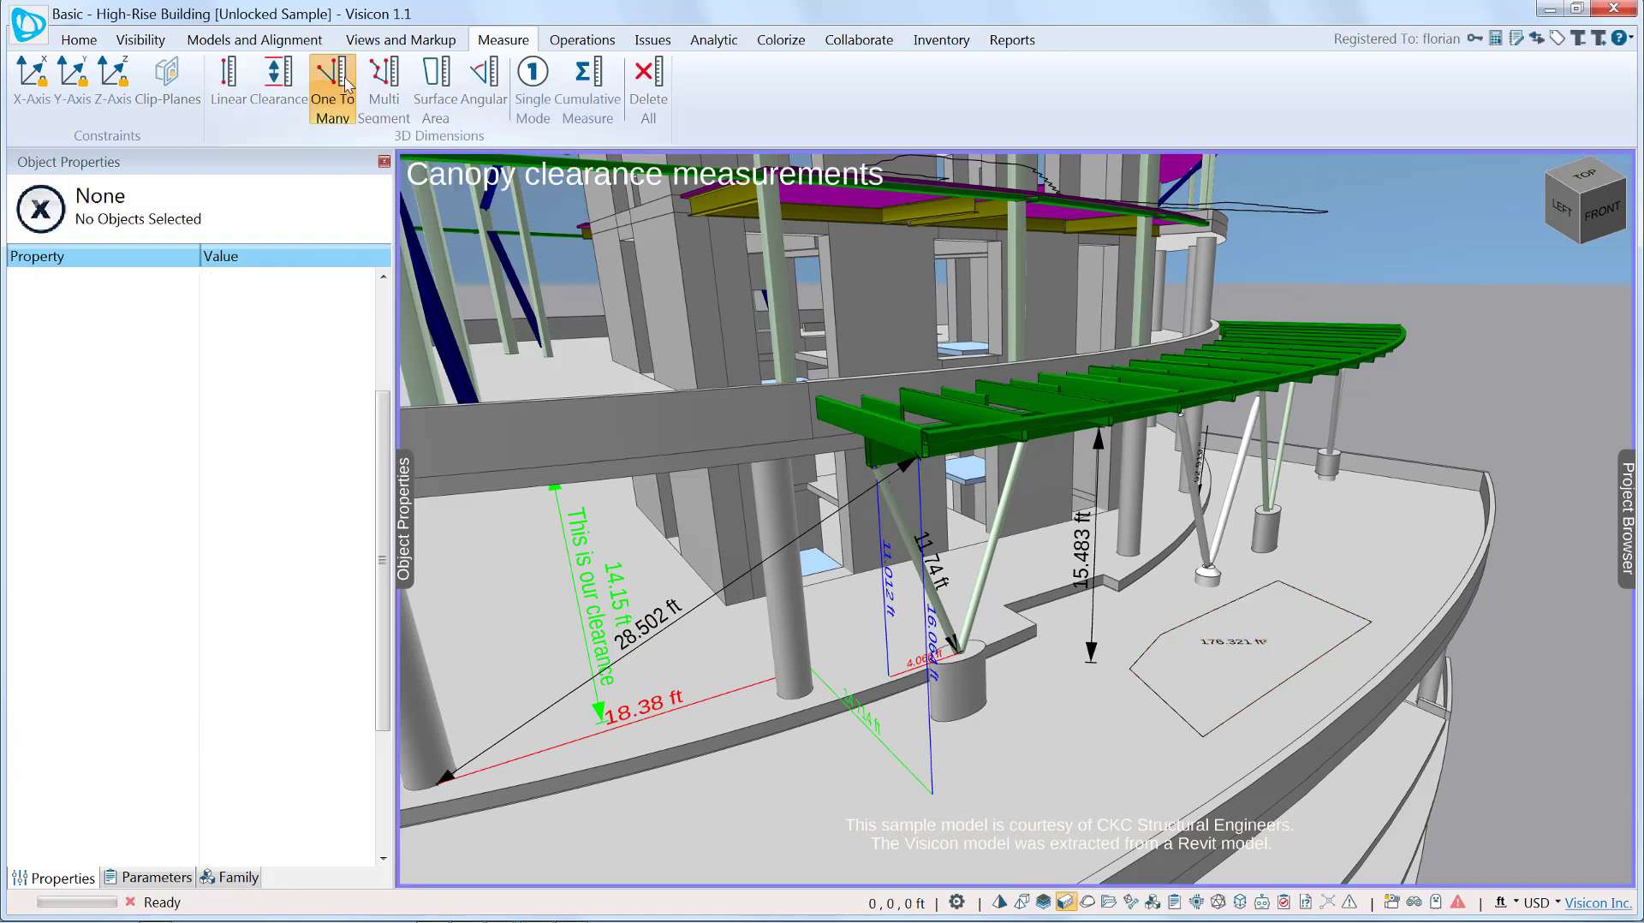
pyautogui.click(801, 696)
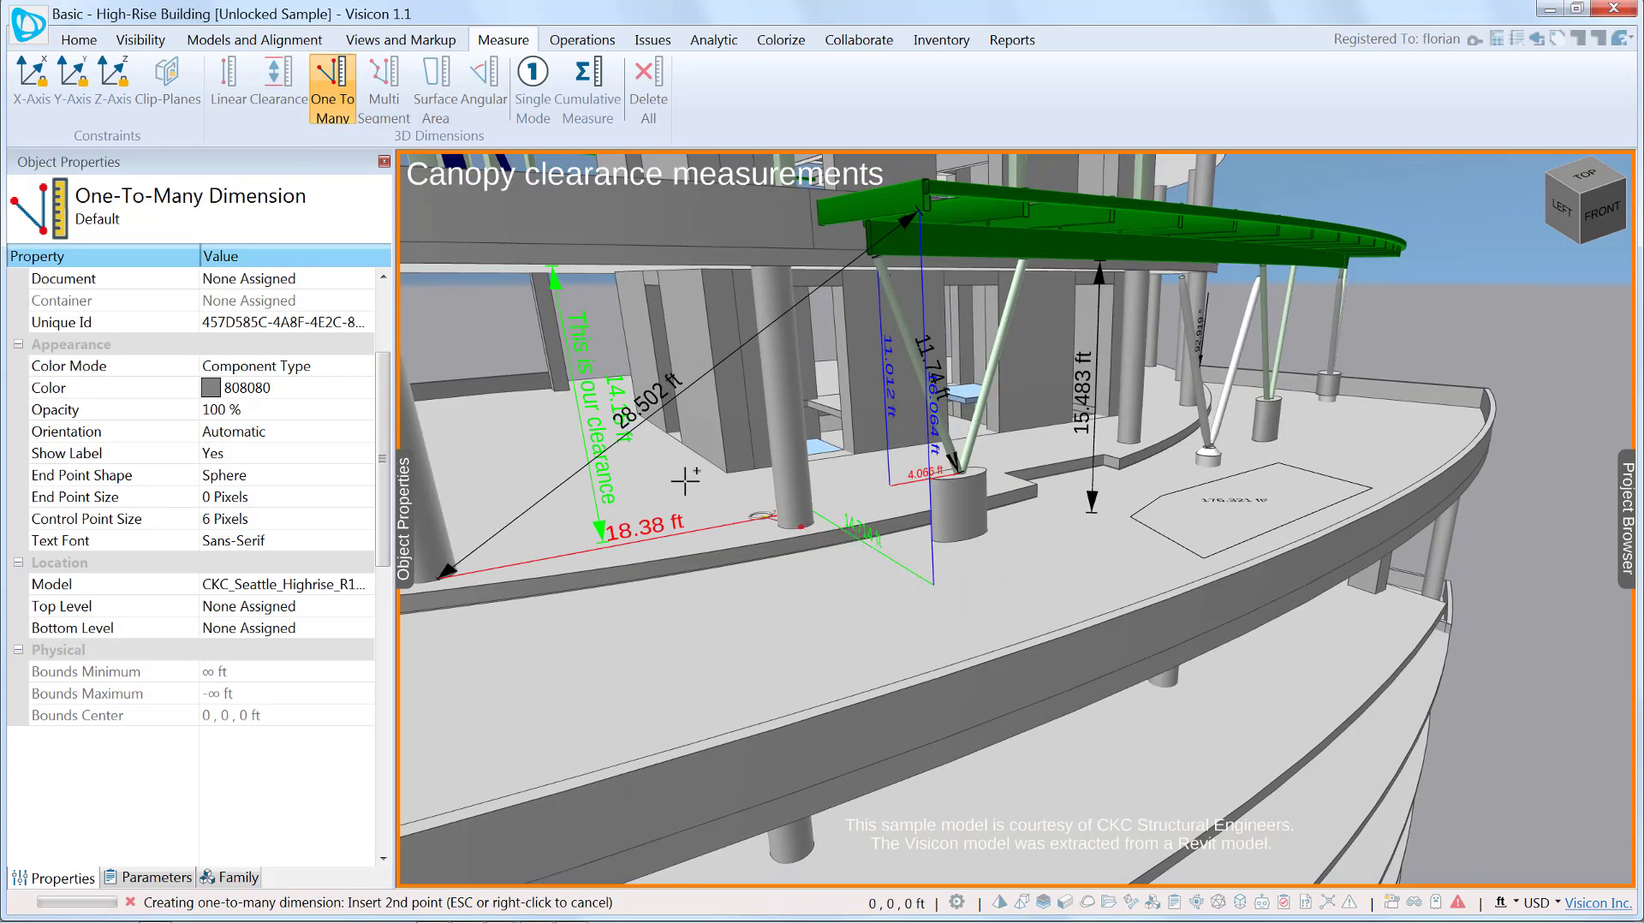
pyautogui.moveTo(760, 609); pyautogui.dragTo(1141, 755, button='middle')
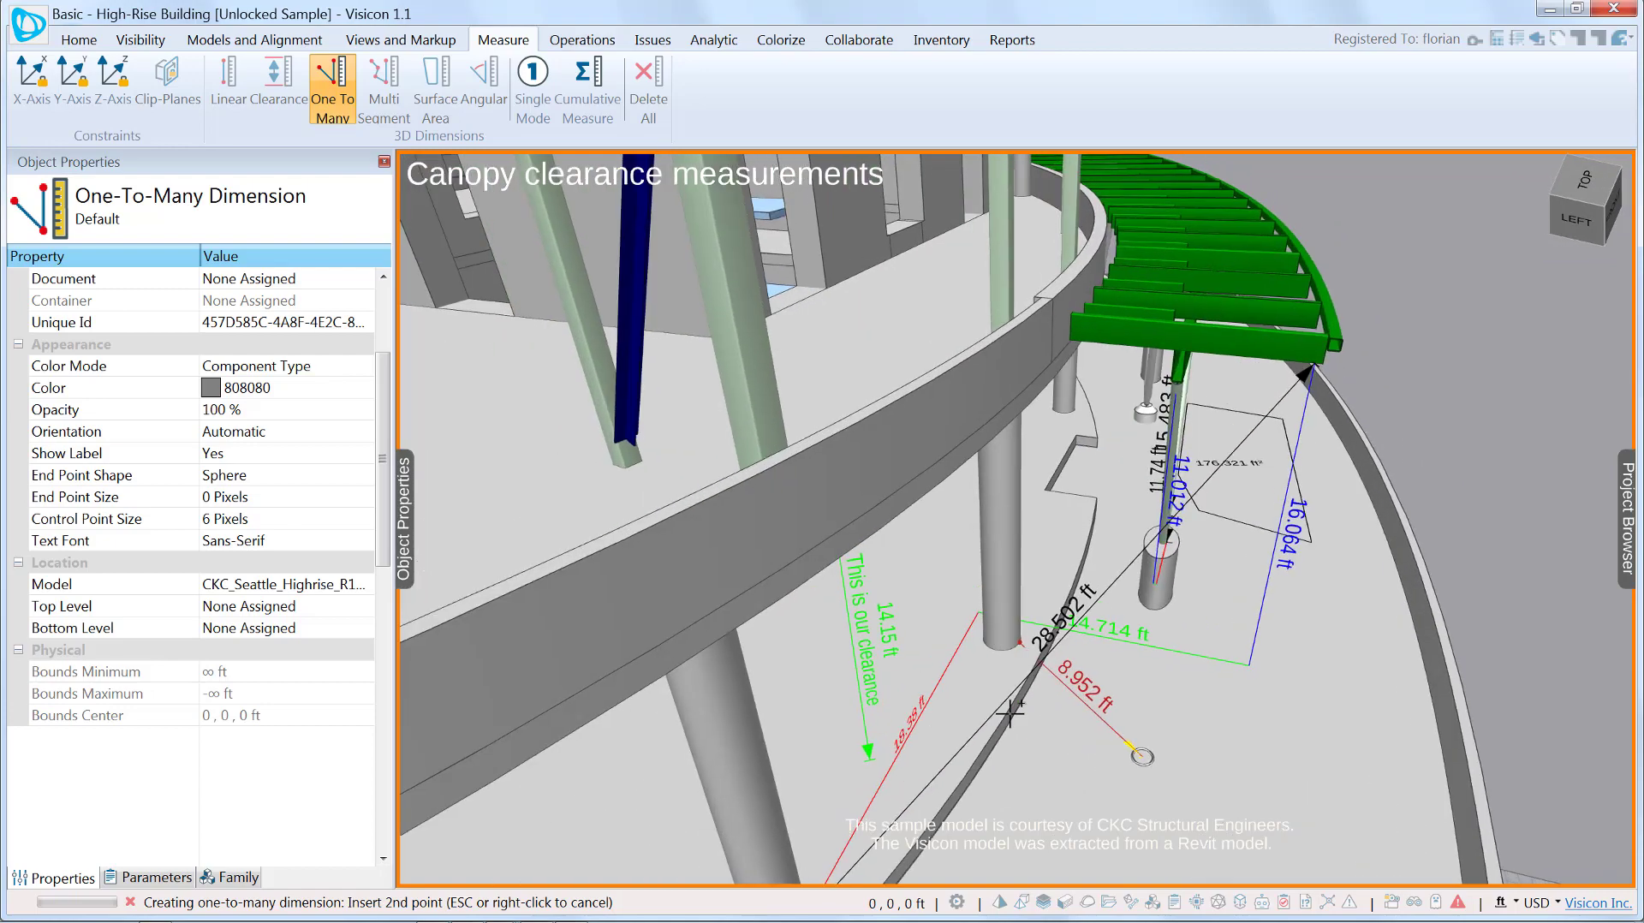
pyautogui.click(1434, 721)
pyautogui.click(1391, 563)
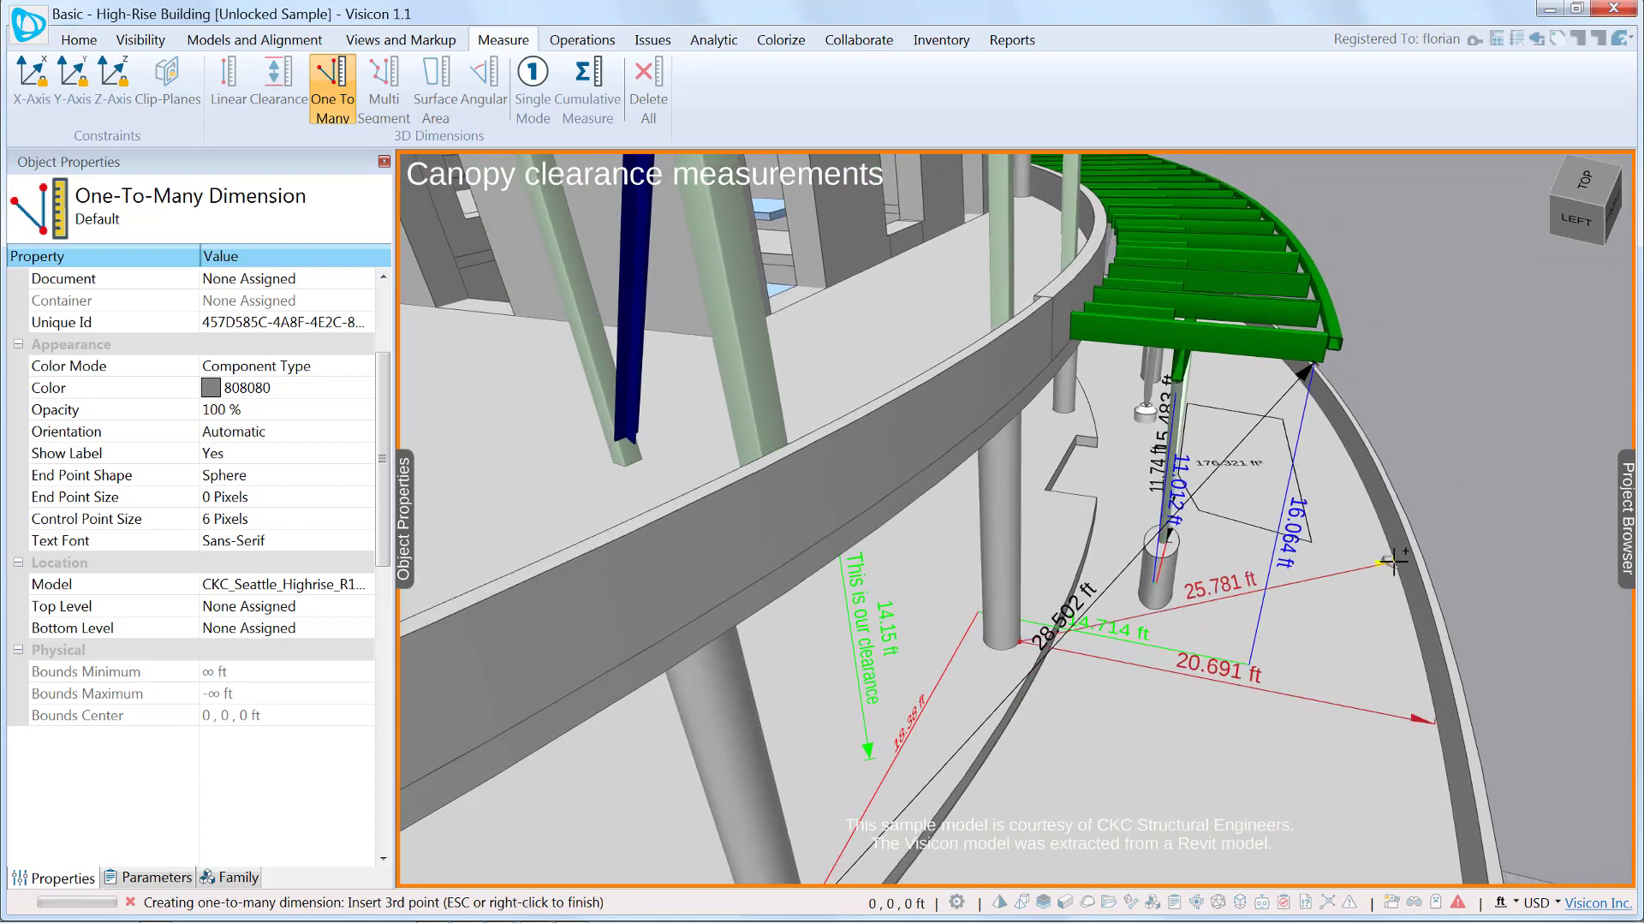
pyautogui.click(1325, 420)
pyautogui.moveTo(1391, 677); pyautogui.dragTo(1090, 451, button='middle')
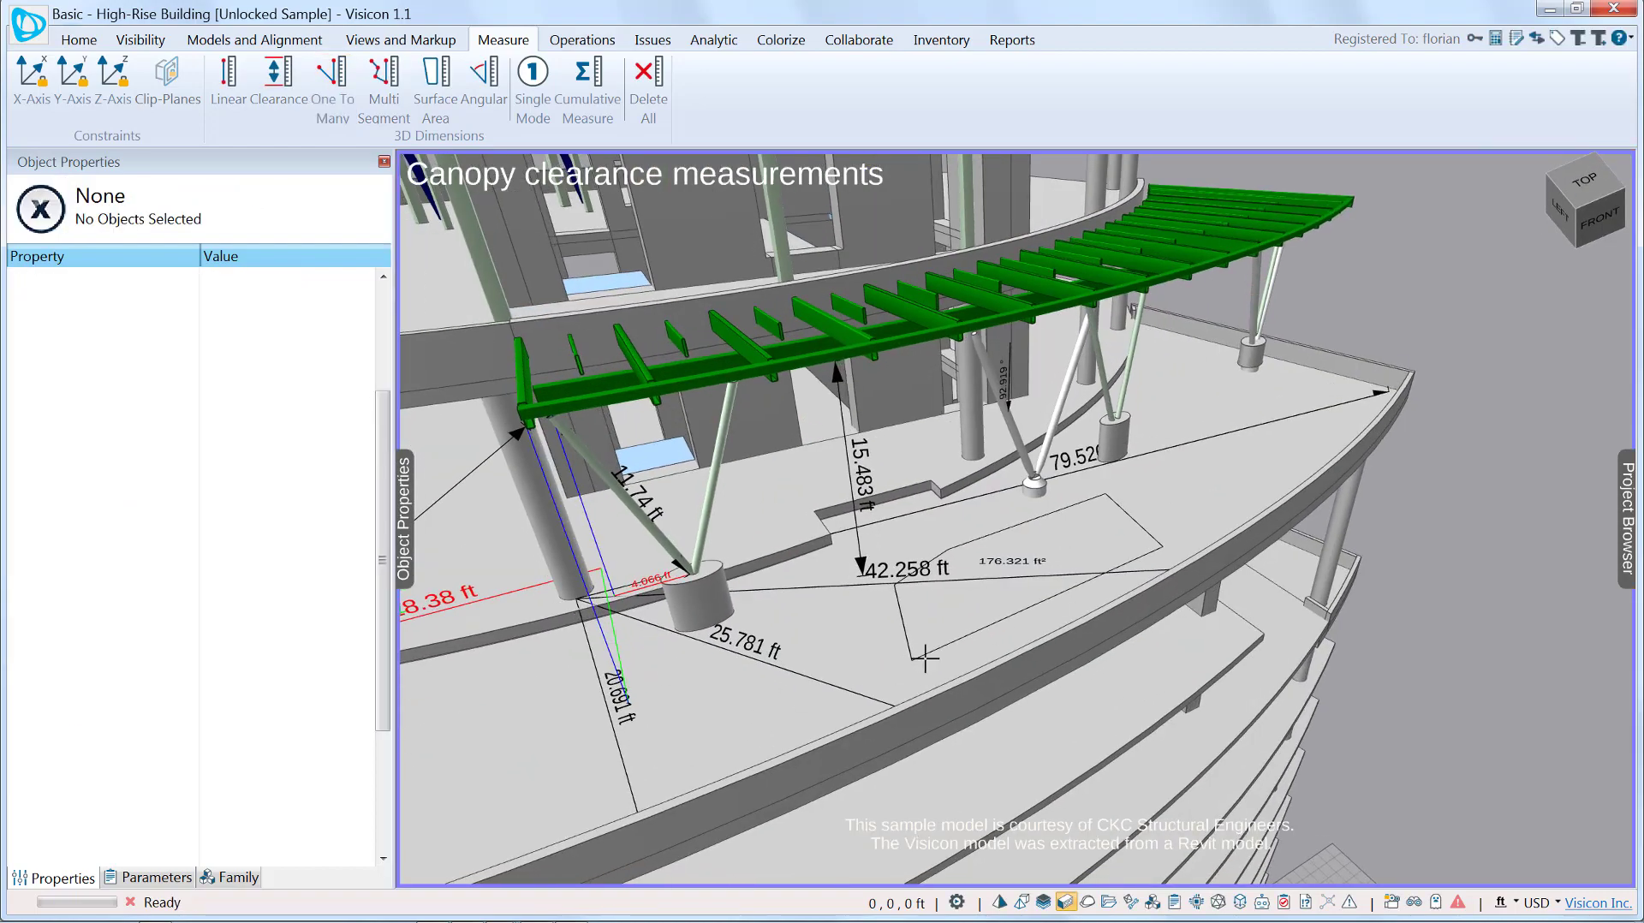
# Draw a multi-segment dimension about 104 ft long along the base corners of the core walls and inspect its properties
pyautogui.moveTo(925, 657); pyautogui.dragTo(1016, 650, button='middle')
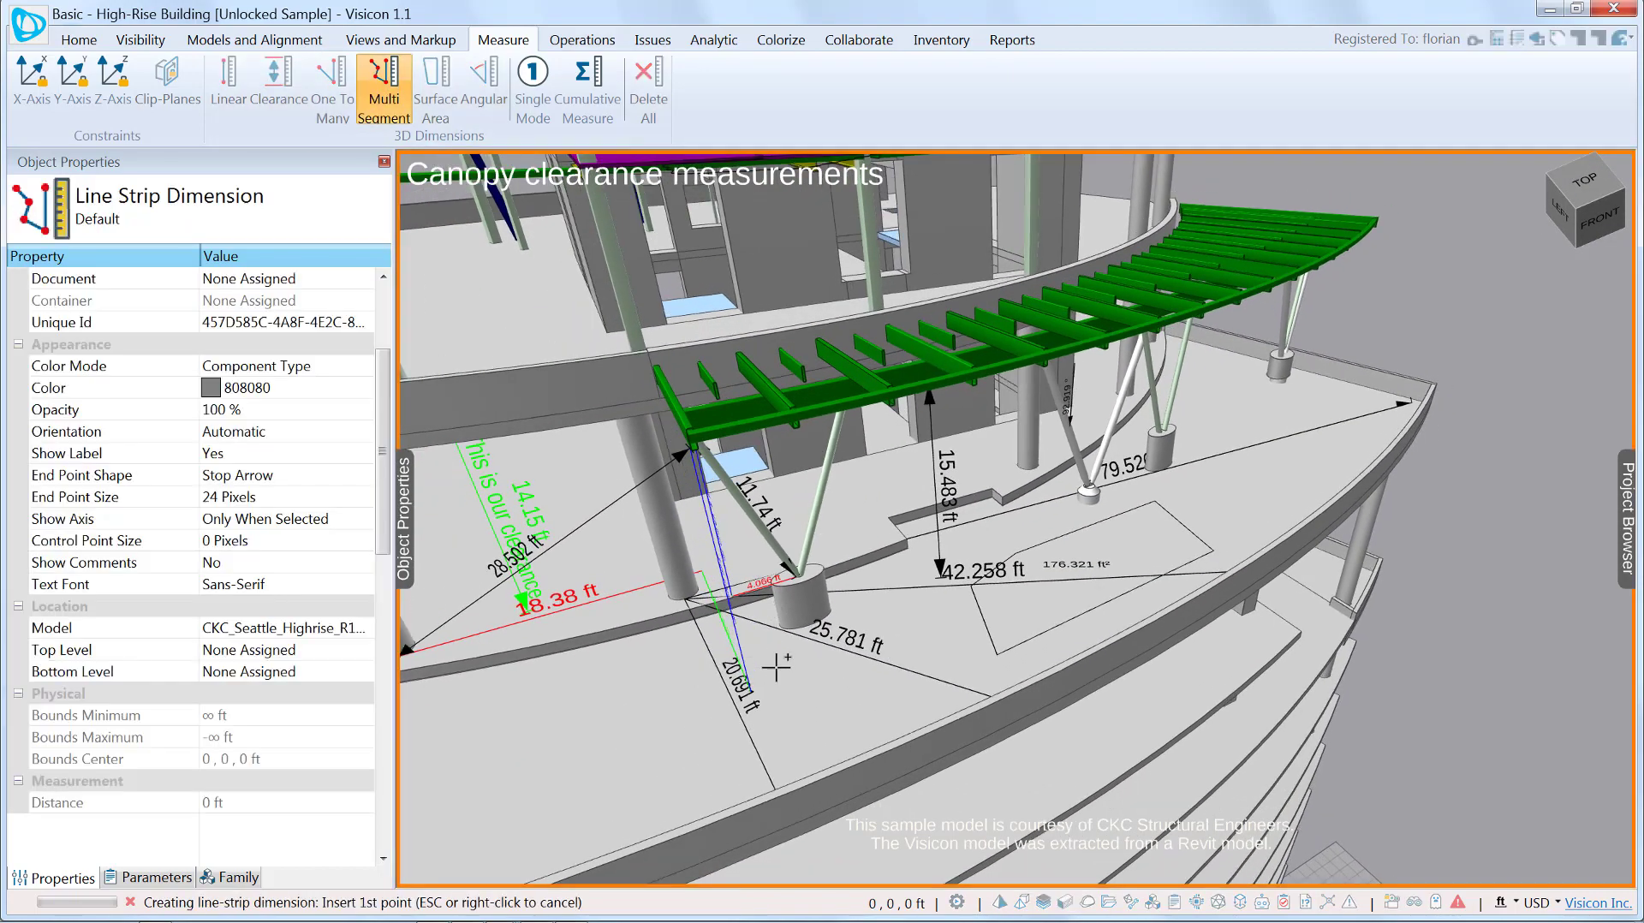
pyautogui.moveTo(770, 664); pyautogui.dragTo(544, 634, button='middle')
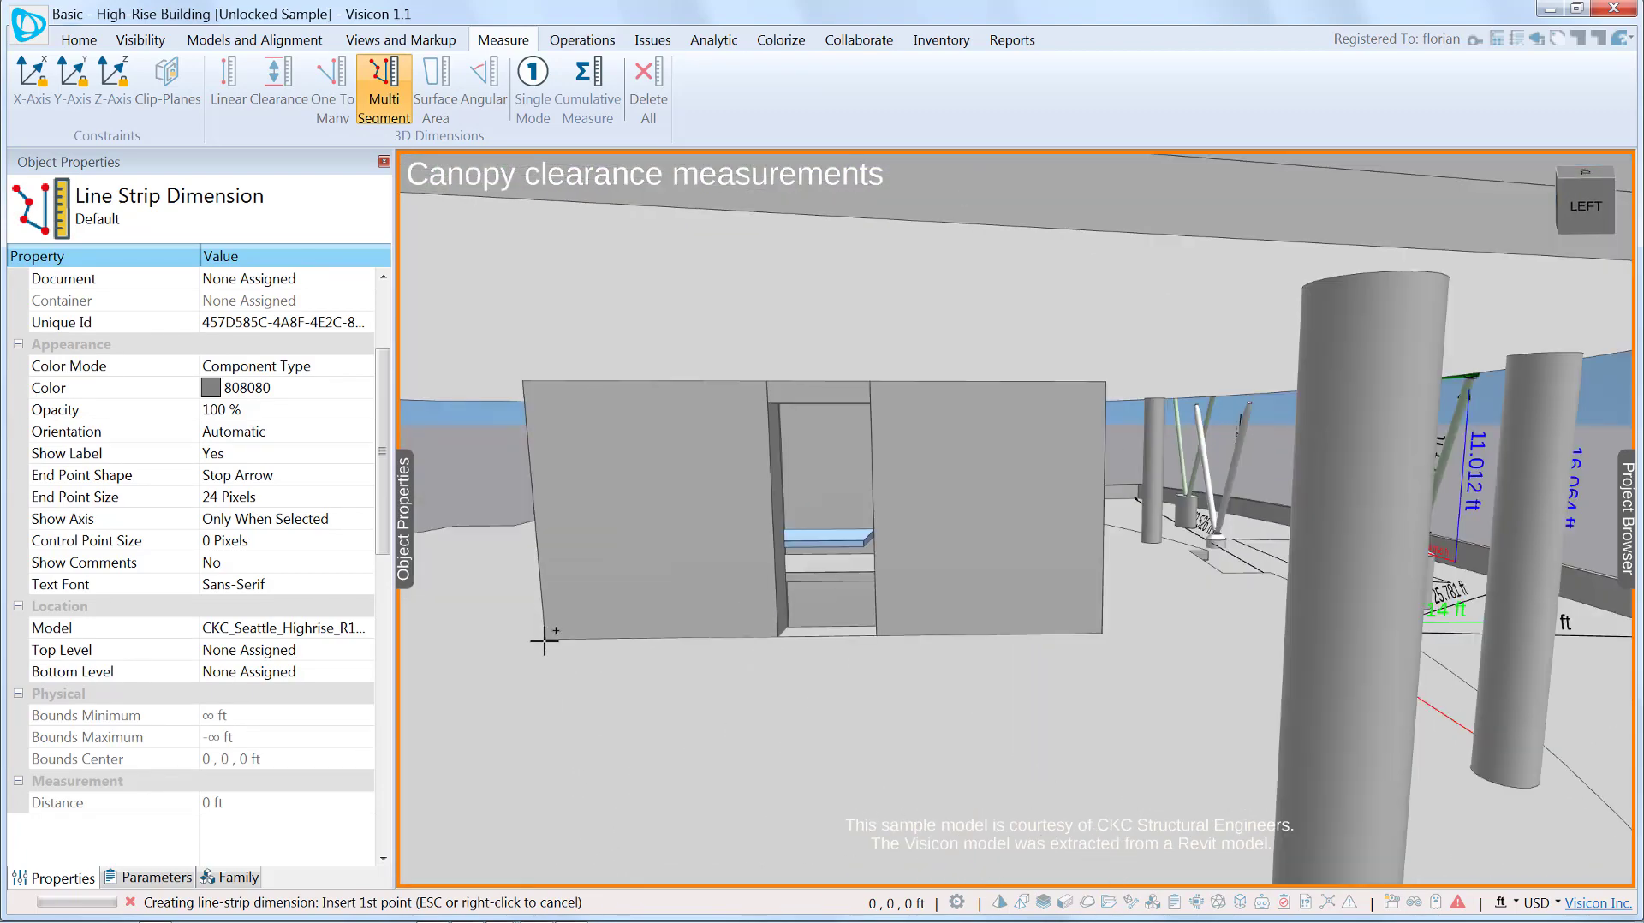
pyautogui.click(544, 638)
pyautogui.click(1101, 638)
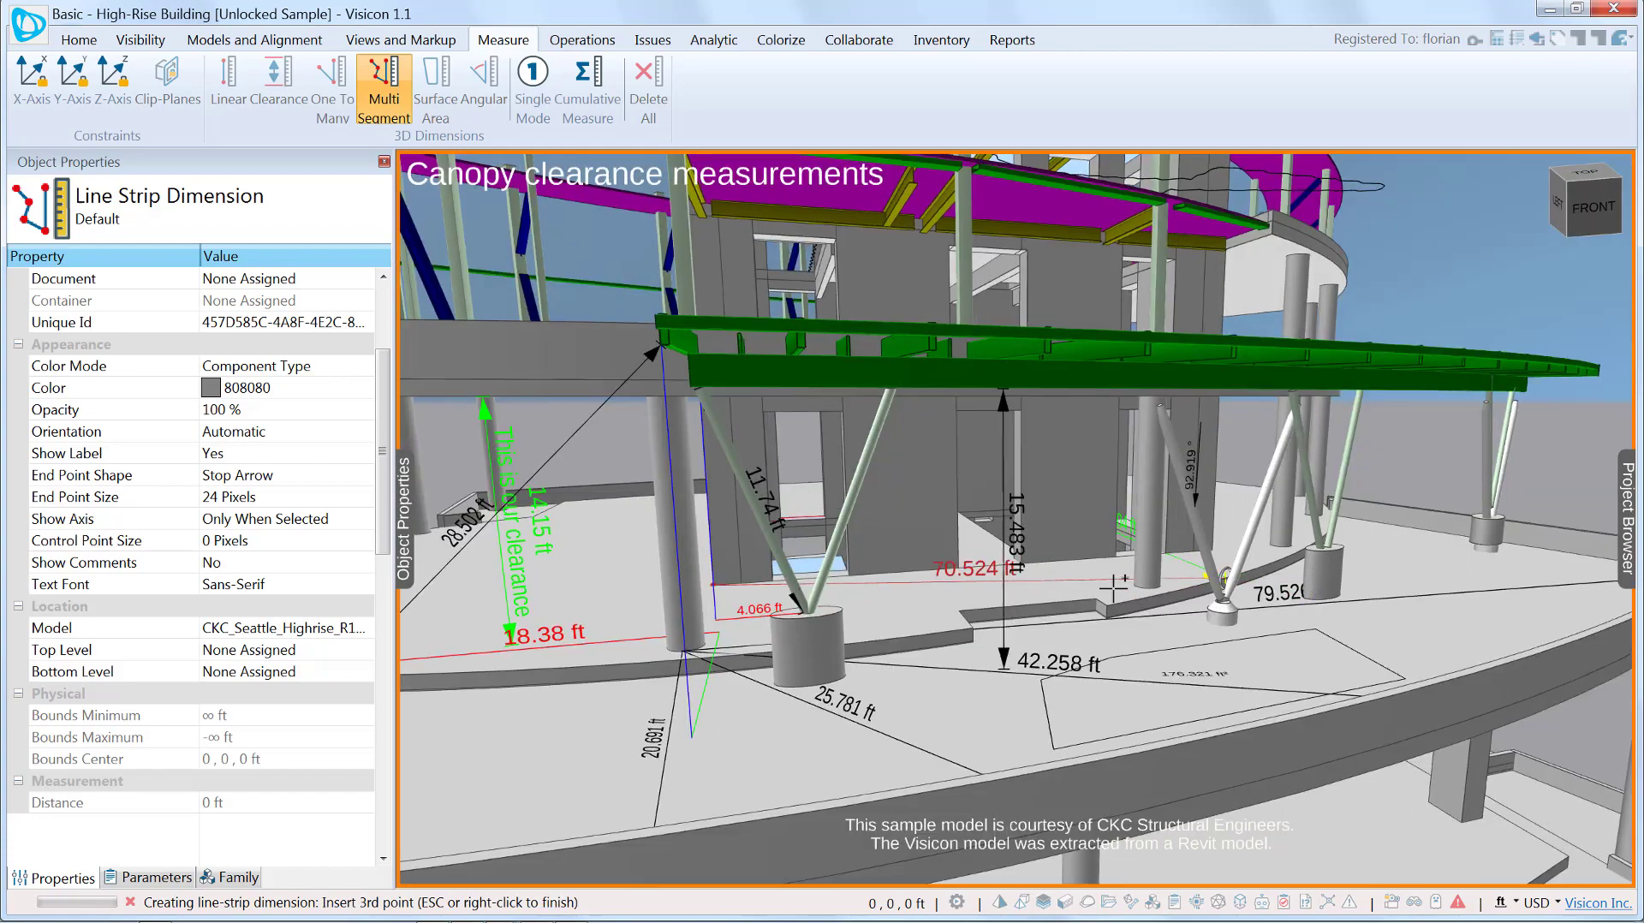
pyautogui.moveTo(1112, 586); pyautogui.dragTo(1182, 580, button='middle')
pyautogui.click(968, 557)
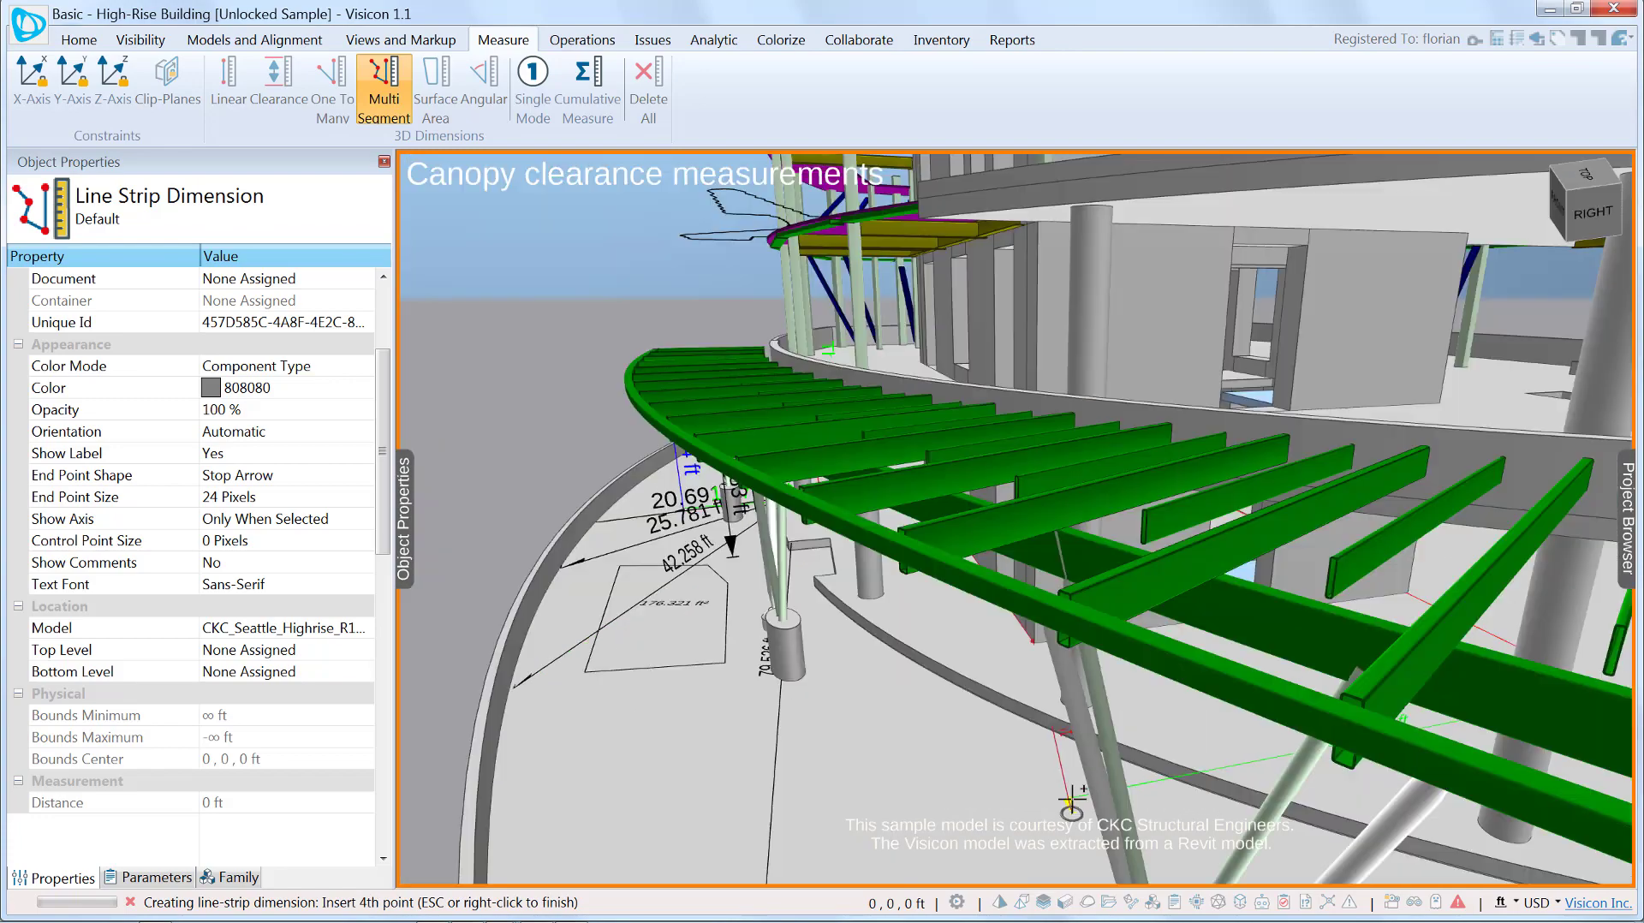
pyautogui.moveTo(1071, 798); pyautogui.dragTo(1064, 689, button='middle')
pyautogui.click(1413, 577)
pyautogui.rightClick(1413, 577)
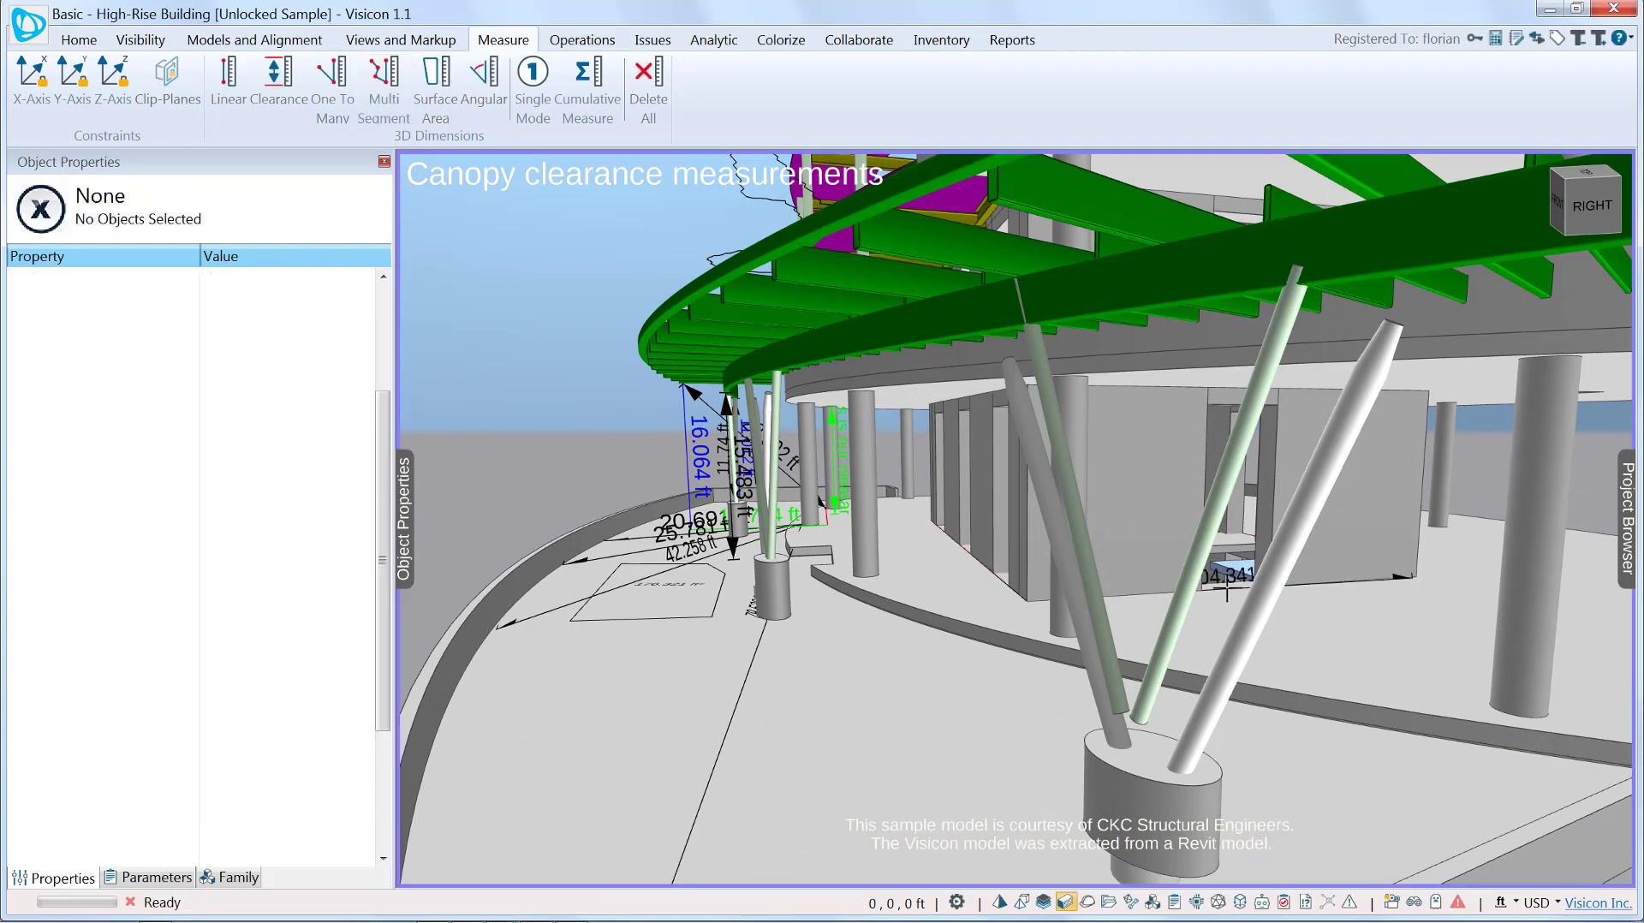
pyautogui.click(1227, 579)
pyautogui.scroll(-2, 244, 766)
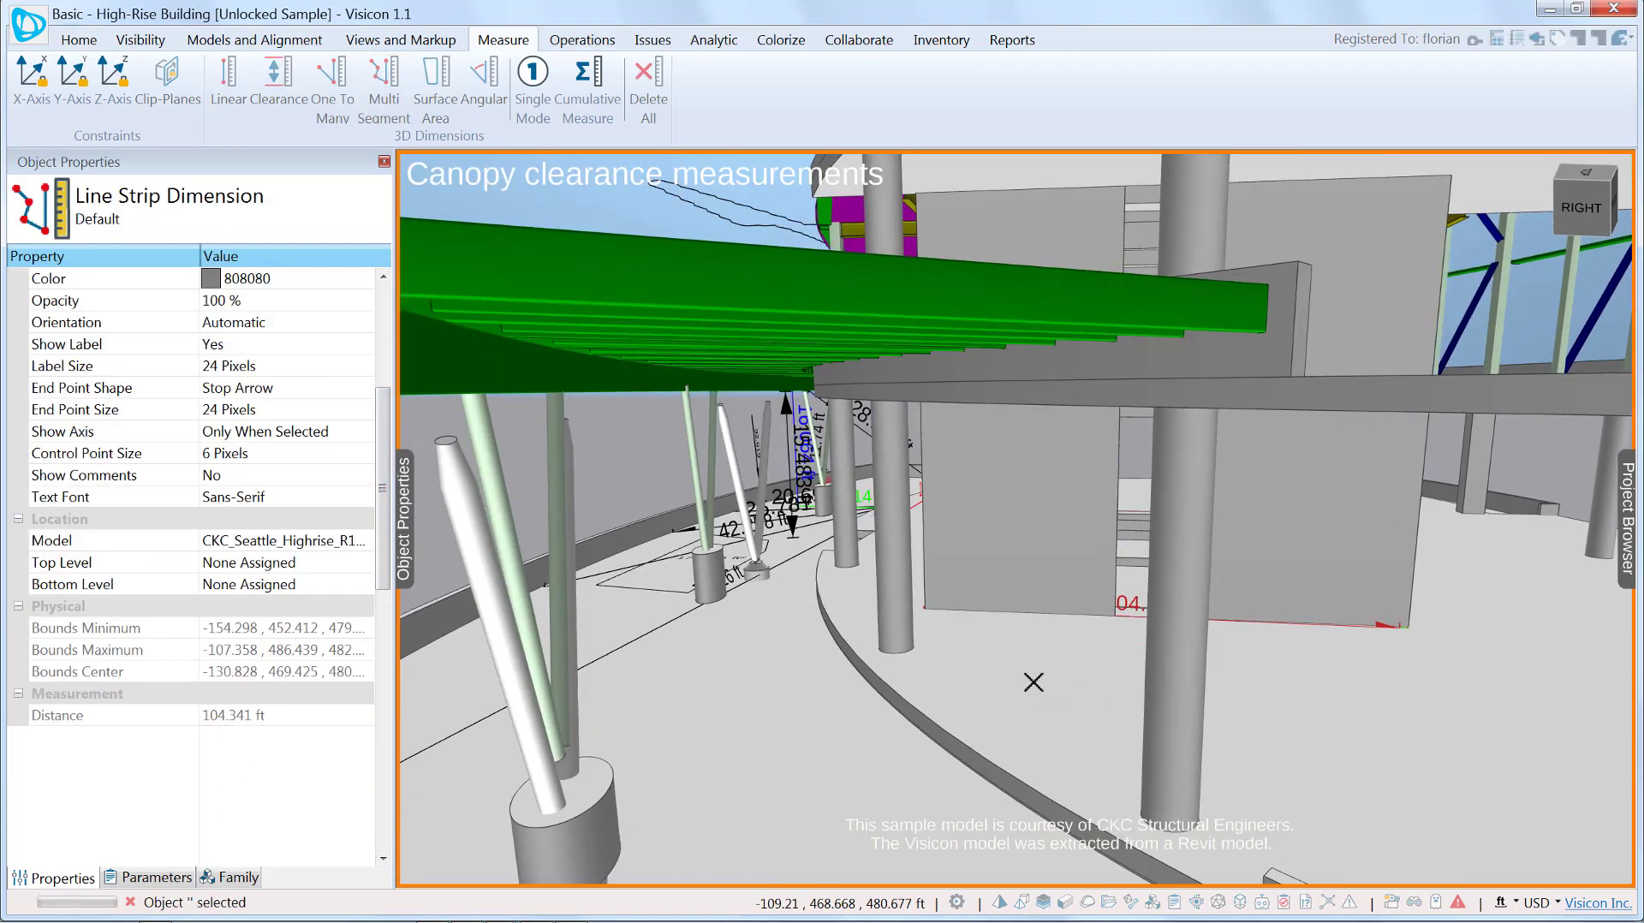
# Add a clip plane at the canopy's curved outer edge beam and shift it so it cuts through the canopy's cross beams
pyautogui.moveTo(1035, 678); pyautogui.dragTo(951, 497, button='middle')
pyautogui.rightClick(950, 496)
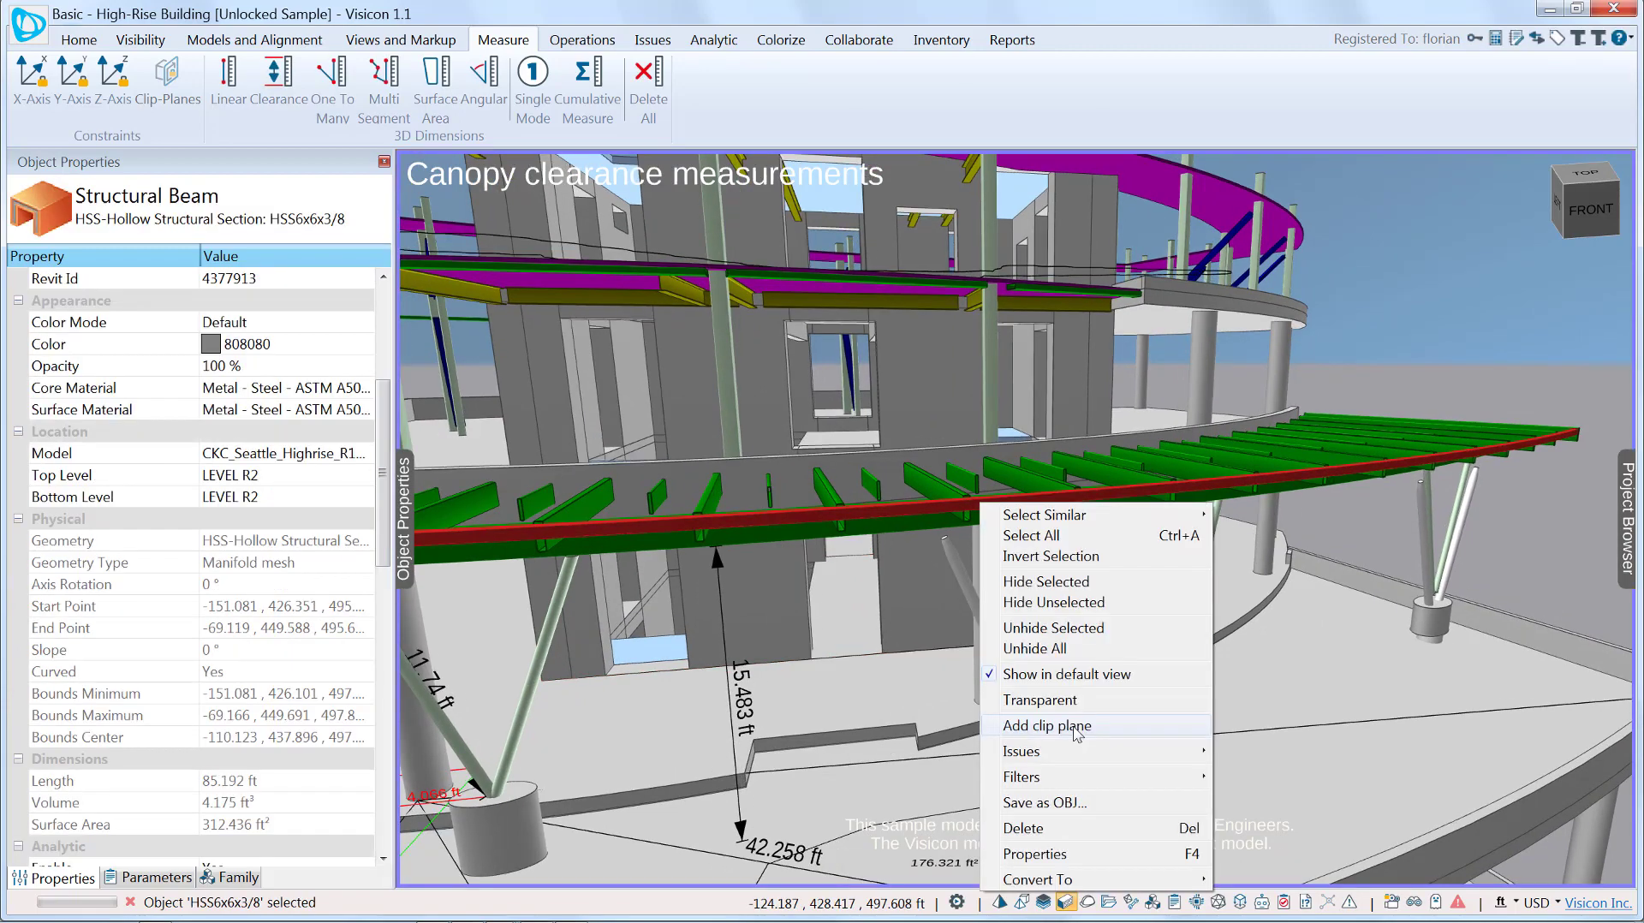
pyautogui.click(1053, 726)
pyautogui.moveTo(988, 510); pyautogui.dragTo(949, 497)
pyautogui.moveTo(1080, 560); pyautogui.dragTo(930, 651, button='middle')
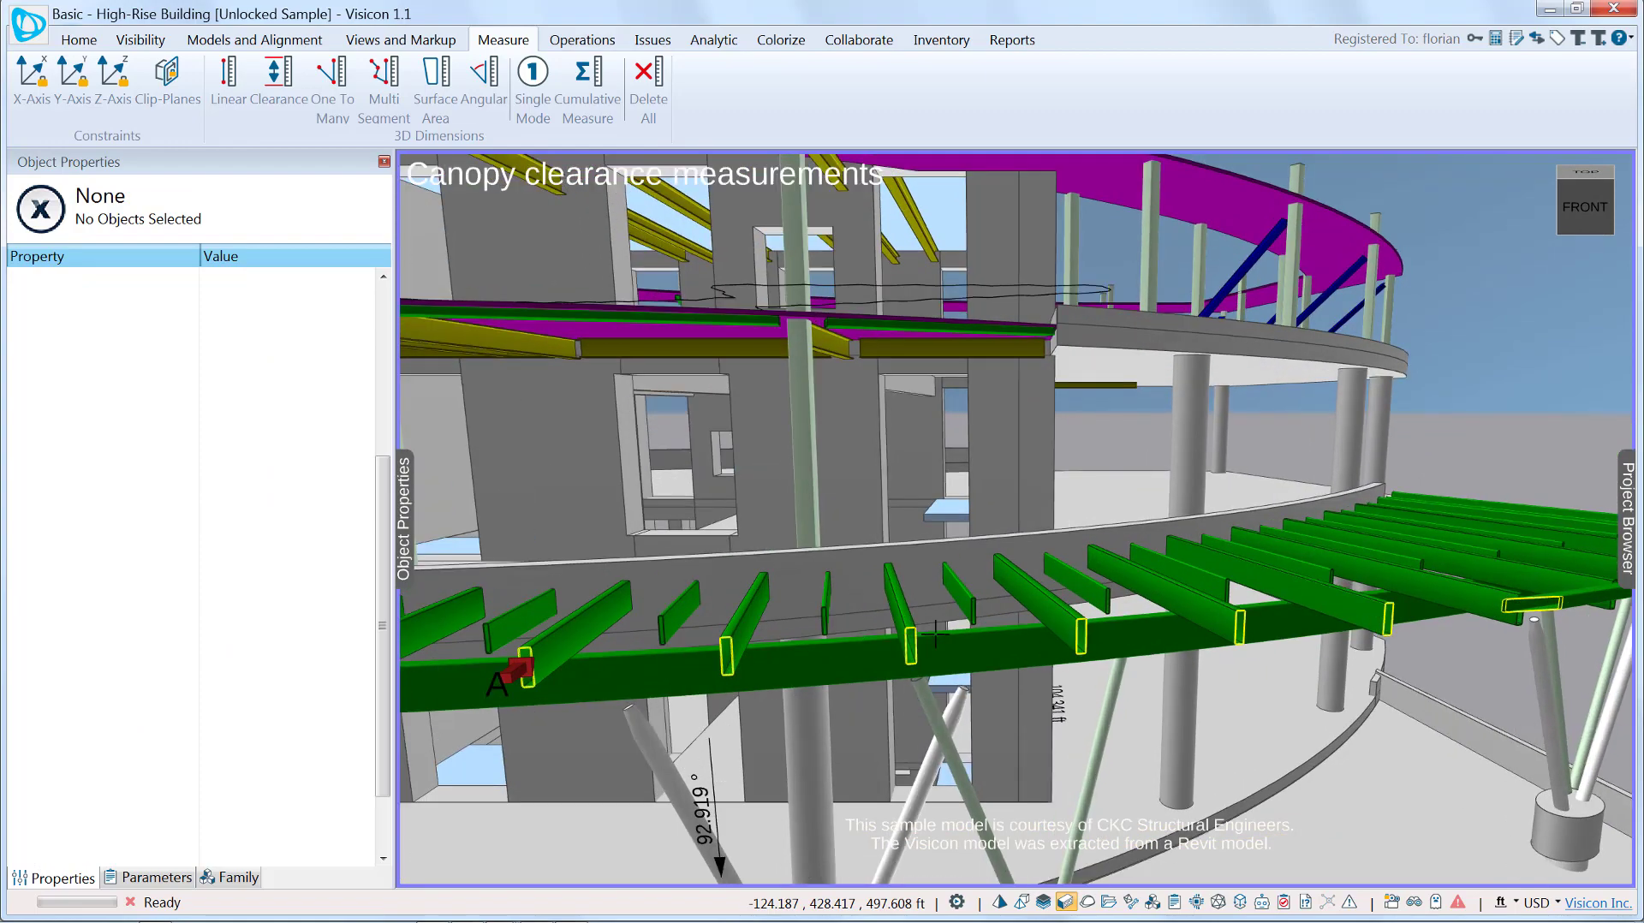
pyautogui.moveTo(1066, 646); pyautogui.dragTo(1072, 548, button='middle')
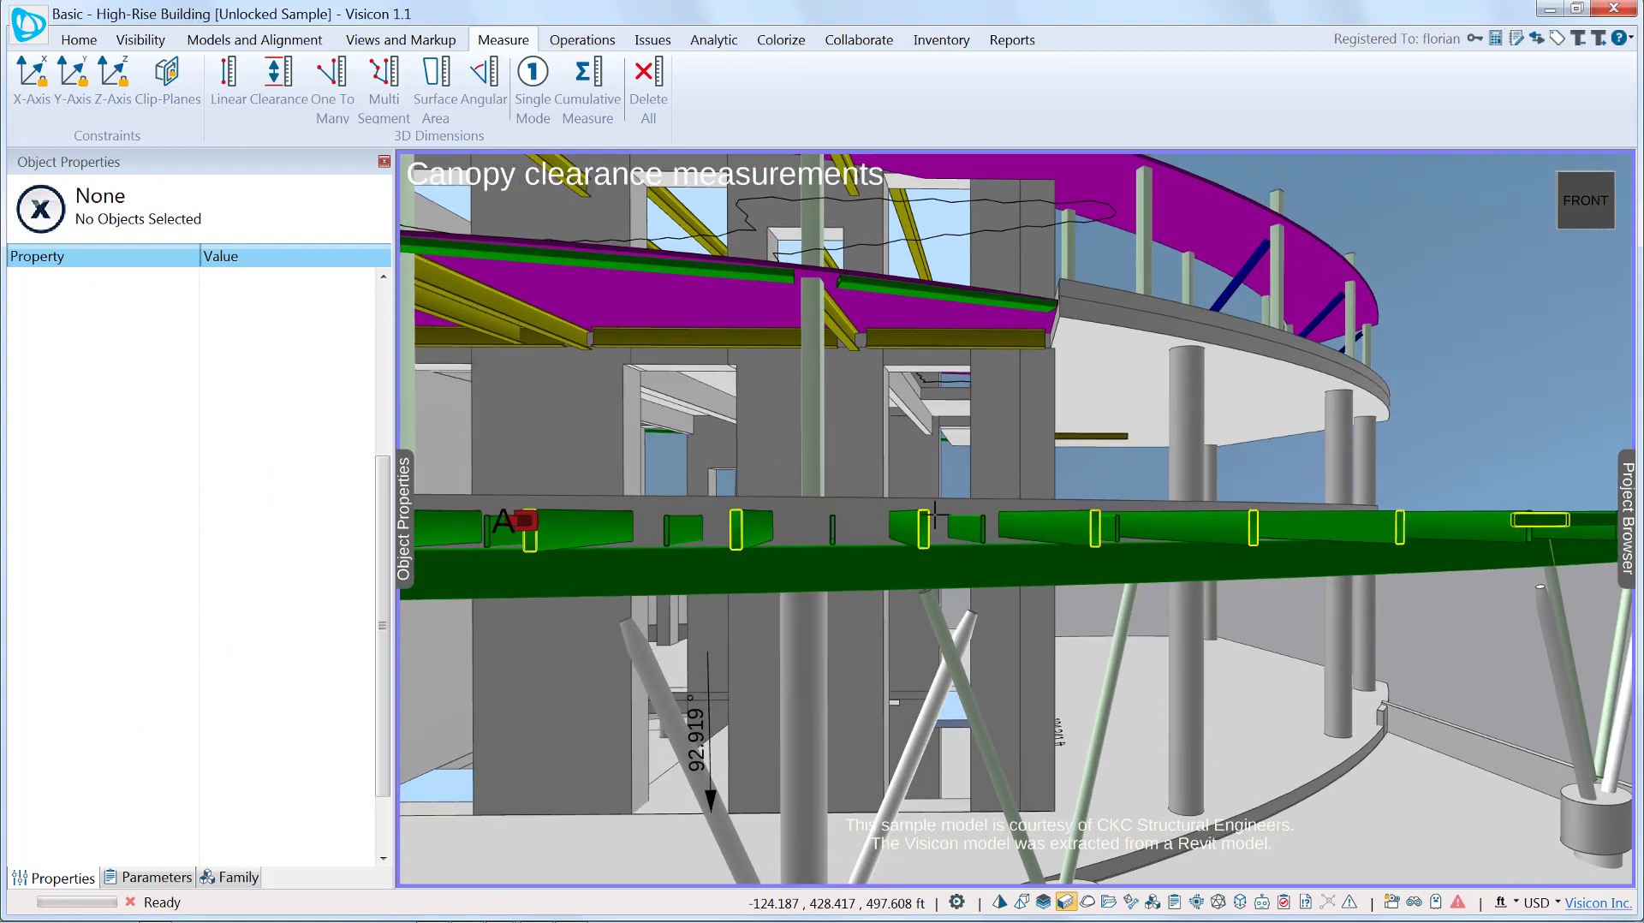
# Turn on the clip-plane constraint and add a linear dimension about 5.37 ft long between two neighbouring cut canopy beams
pyautogui.click(168, 86)
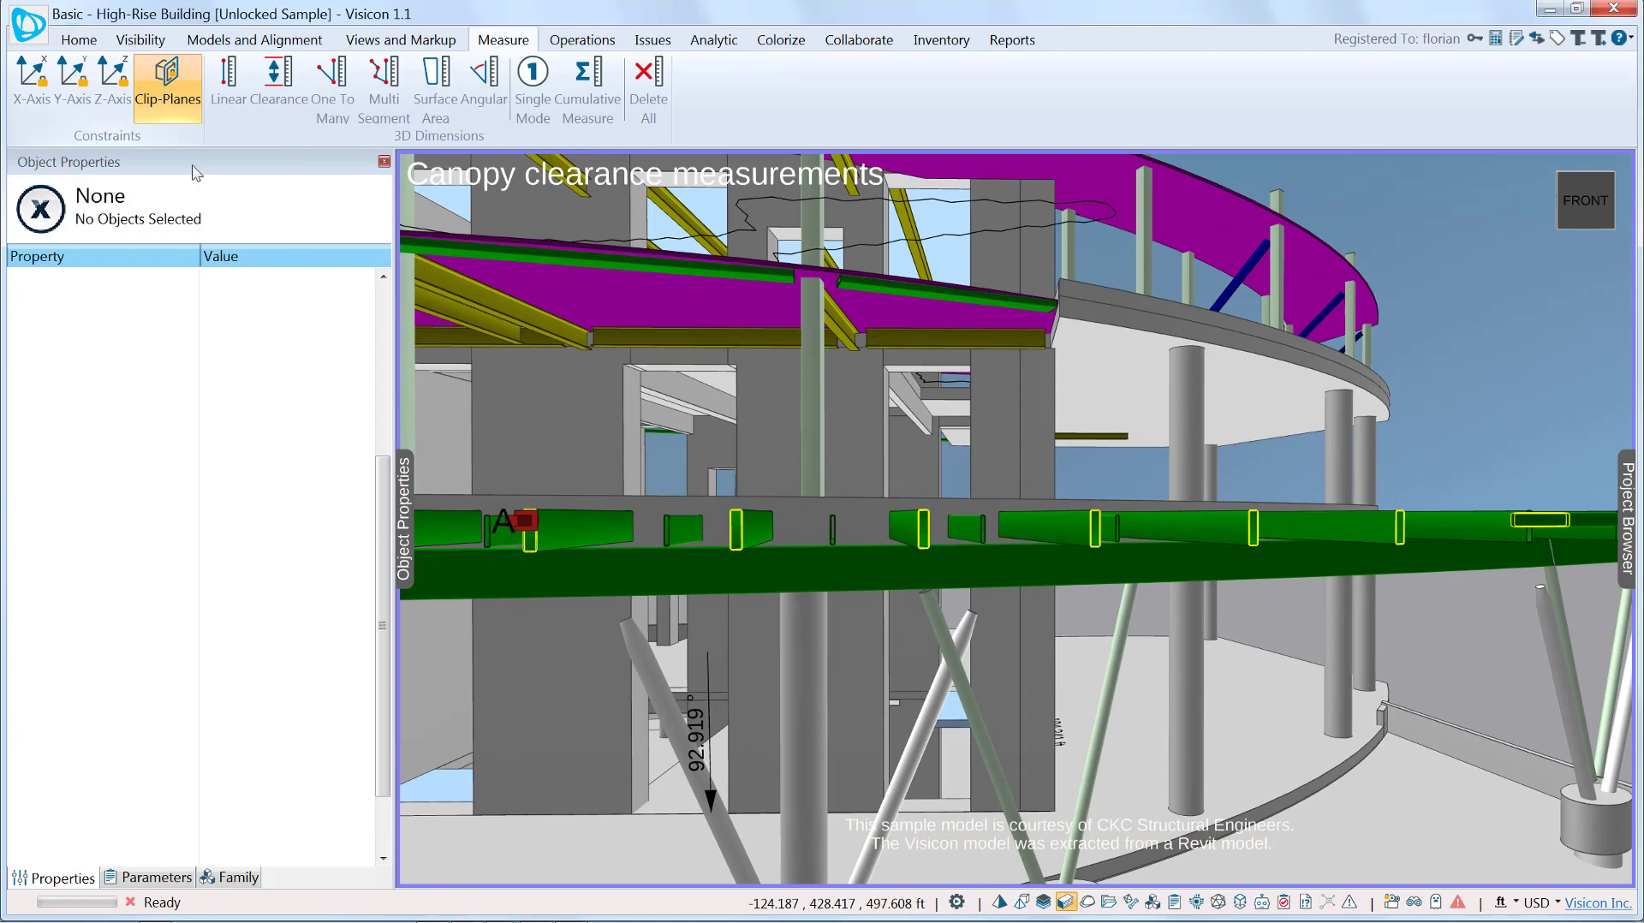
pyautogui.press('l')
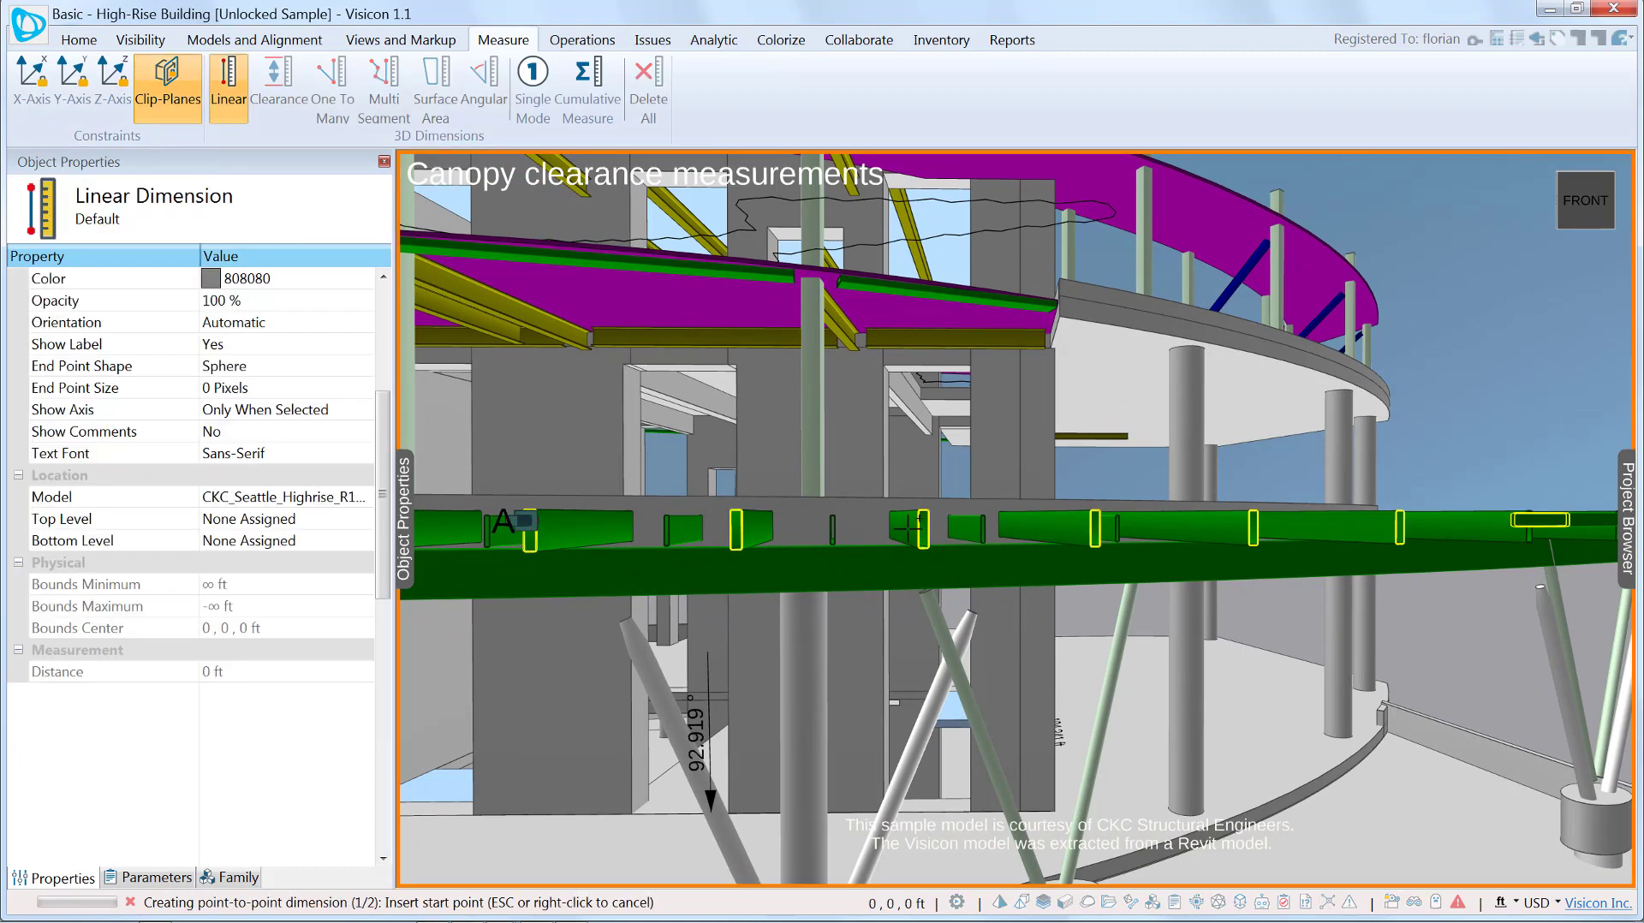
pyautogui.click(923, 531)
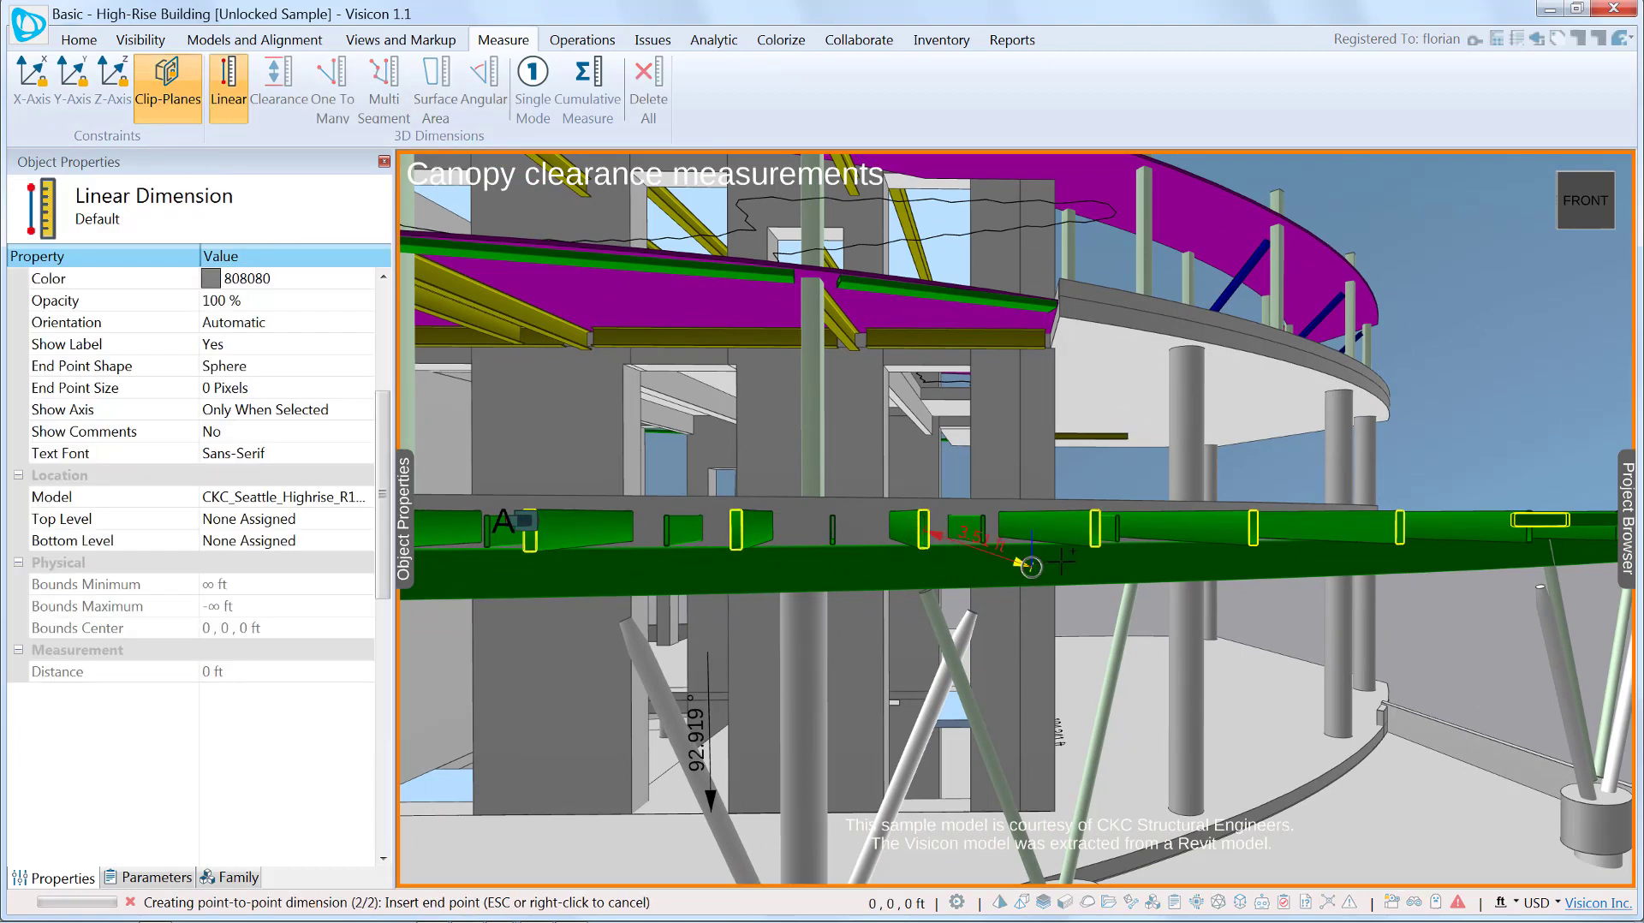
pyautogui.click(1095, 531)
pyautogui.scroll(1, 1087, 533)
pyautogui.scroll(3, 1087, 533)
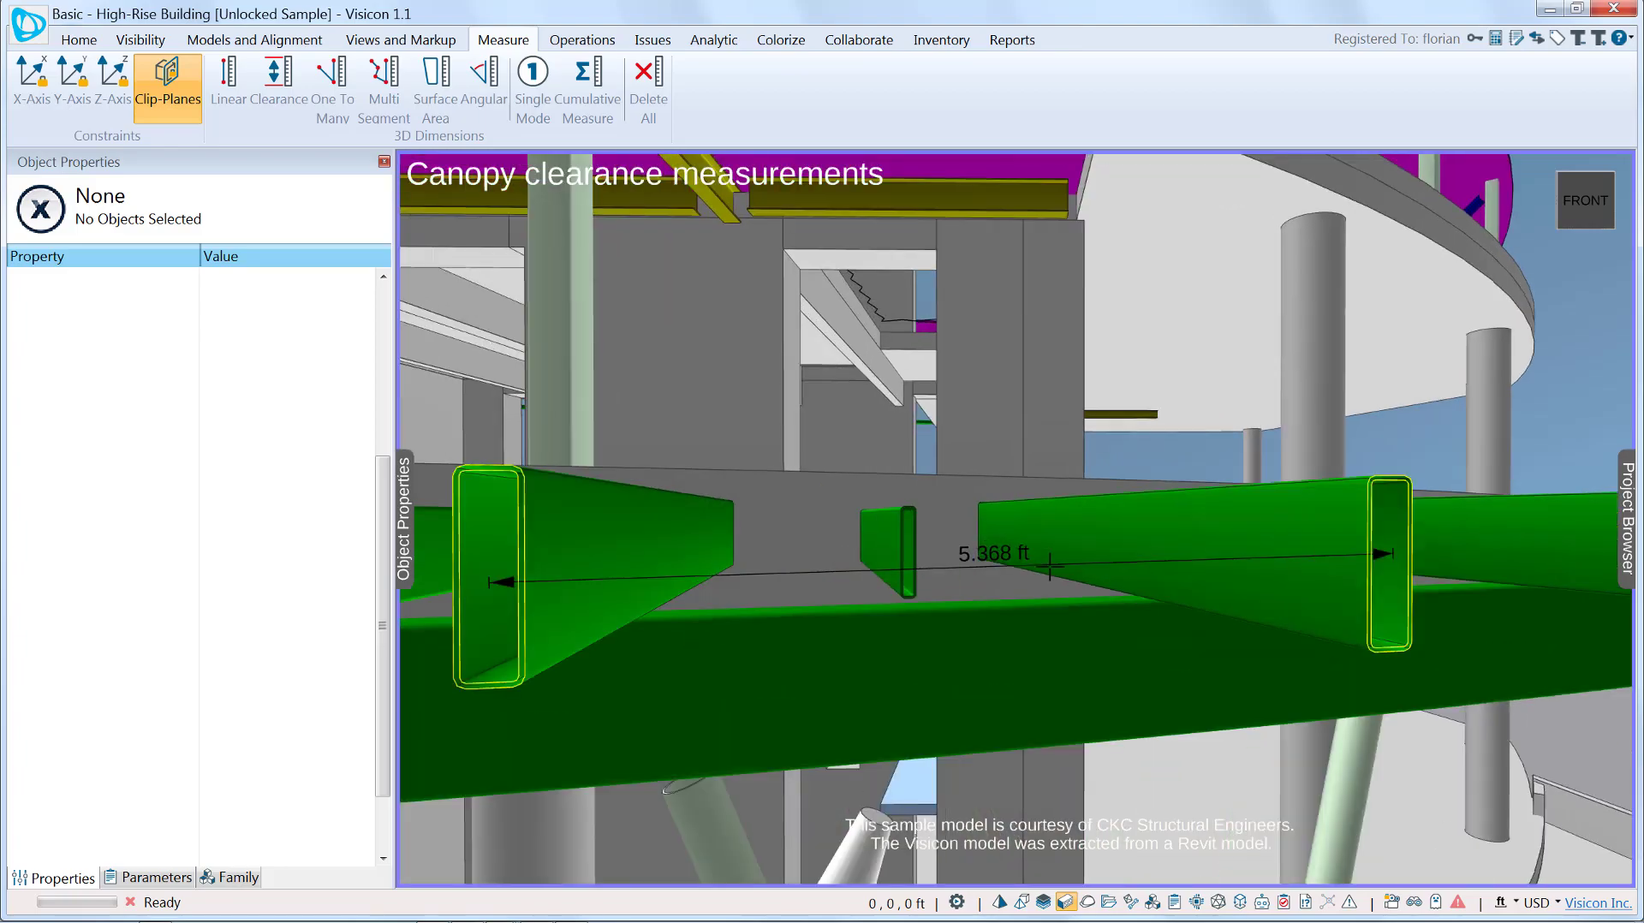